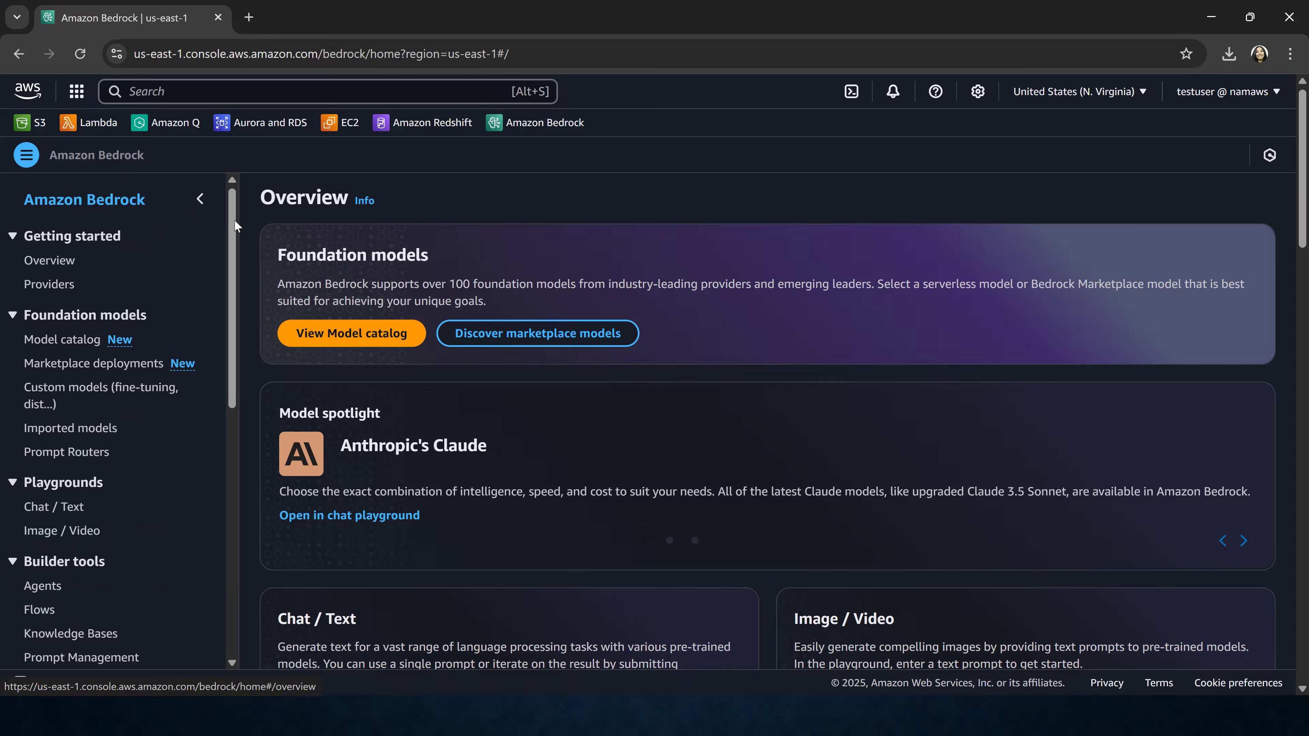
Go to Data Automation's custom output setup and start creating a new blueprint.
scroll(235, 281, down, 5)
scroll(232, 413, down, 4)
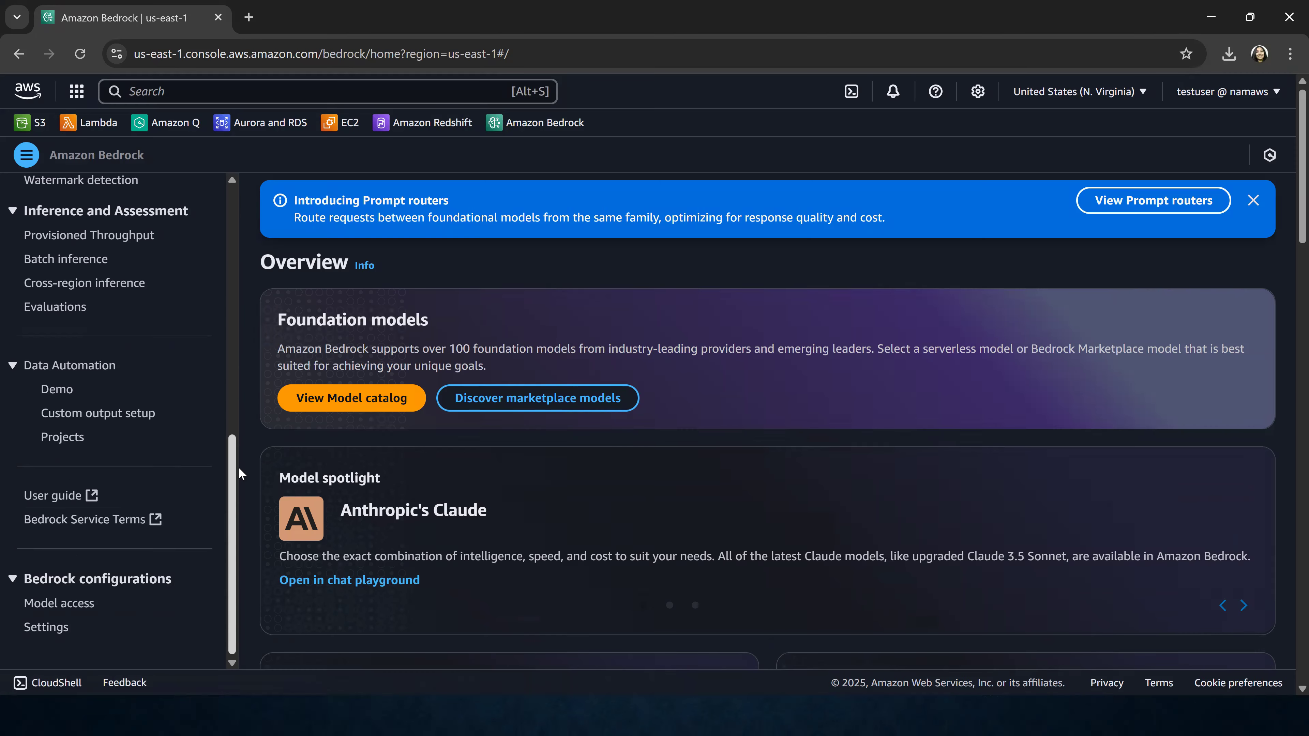
click(61, 367)
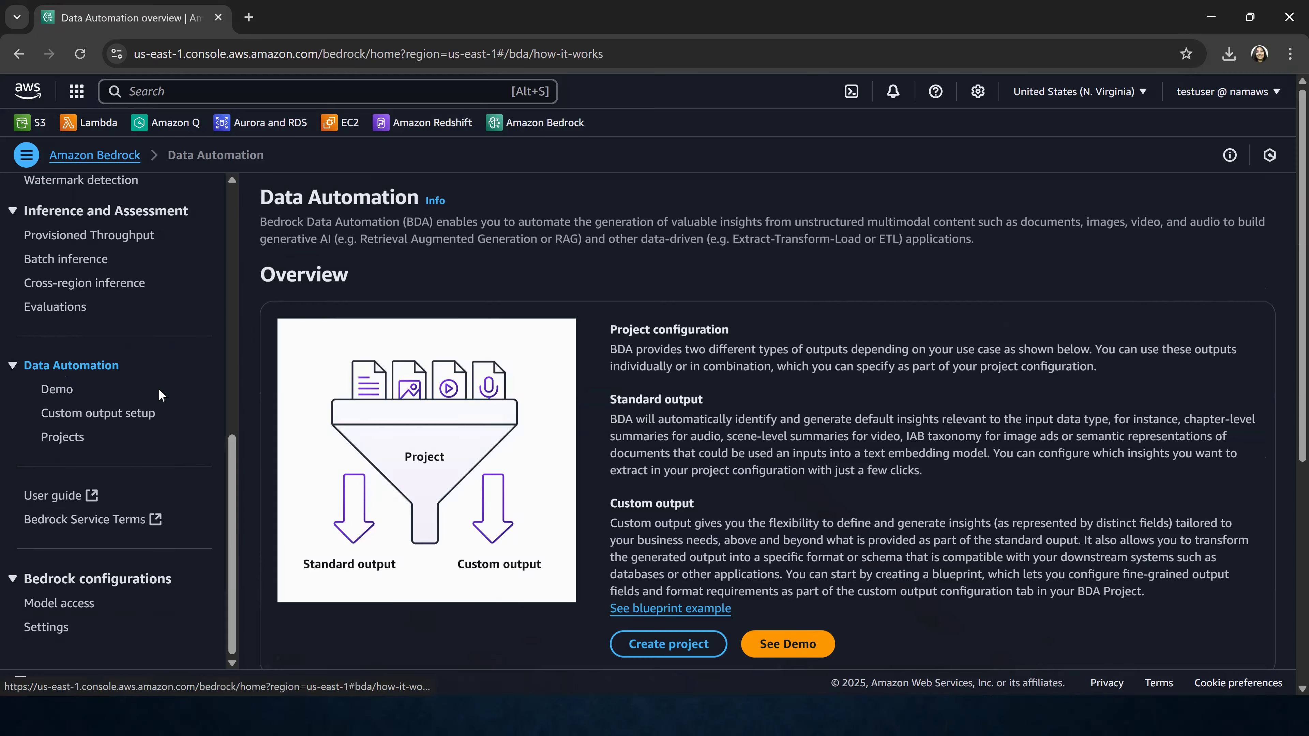
click(114, 420)
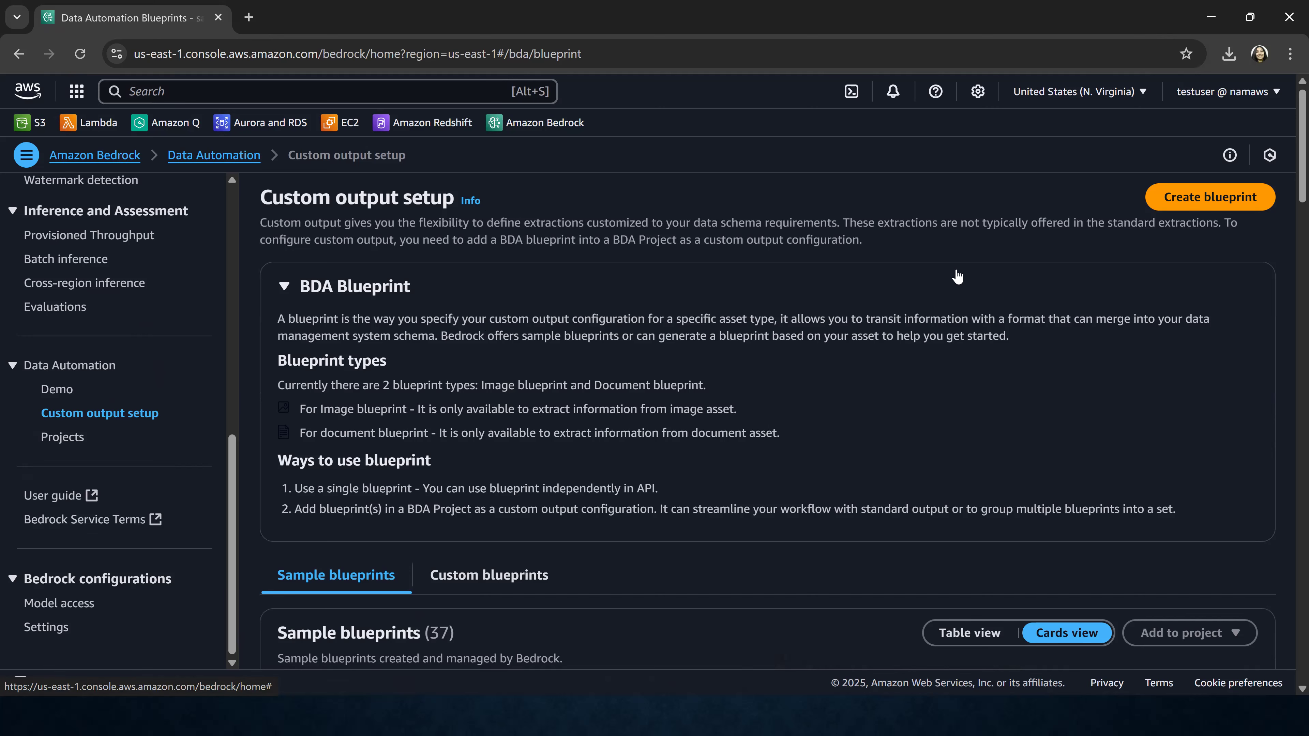
click(1196, 201)
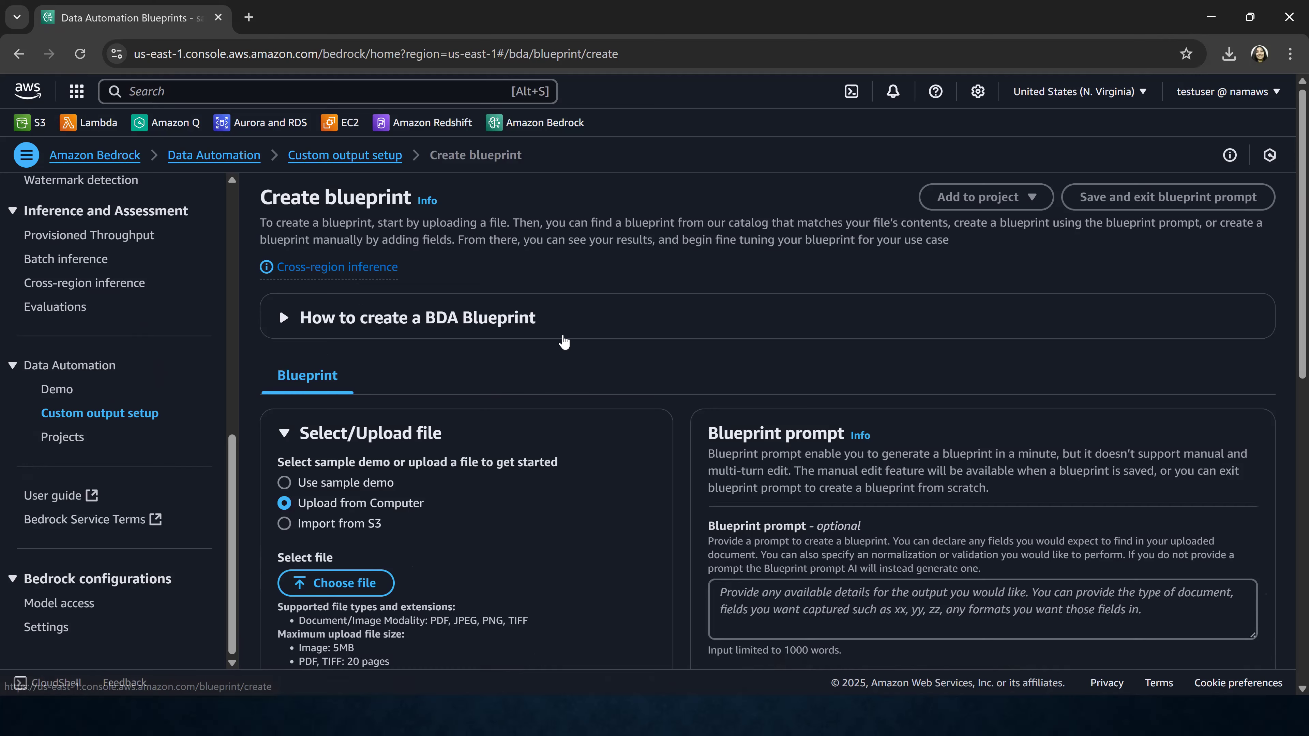
scroll(330, 469, down, 2)
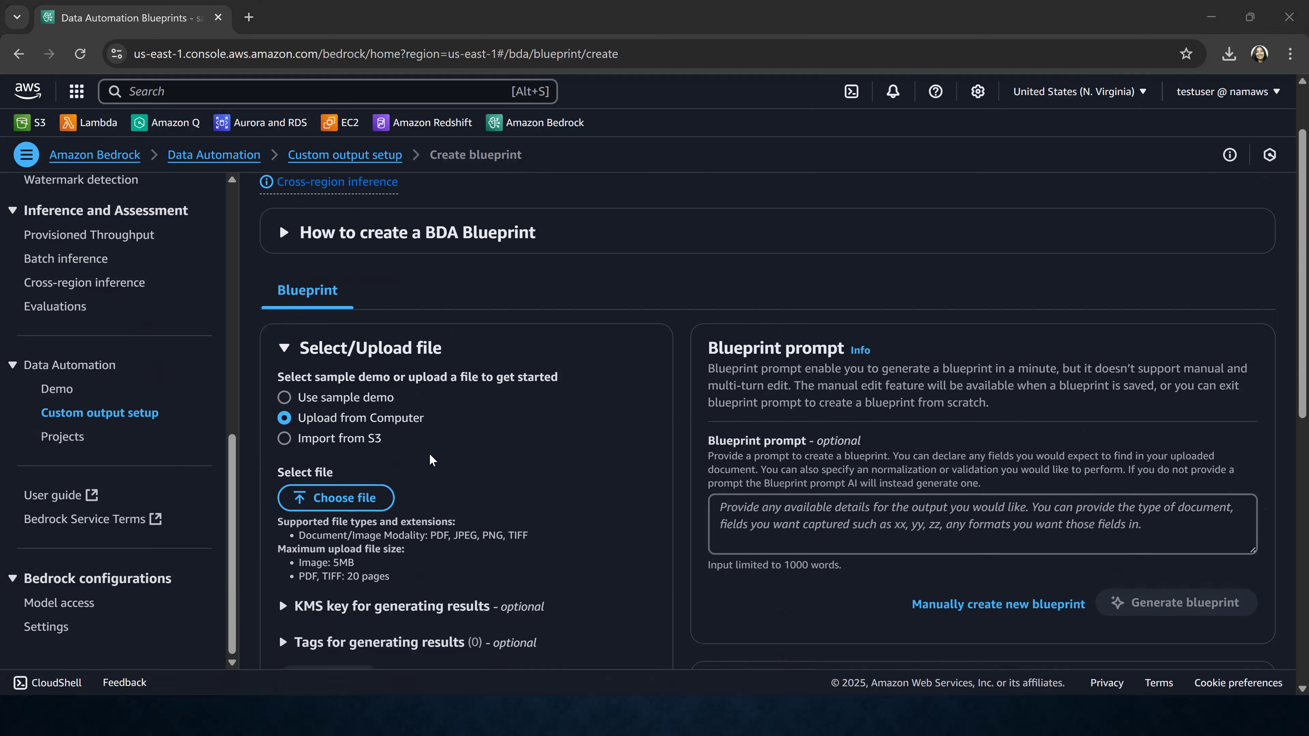
key(alt+Tab)
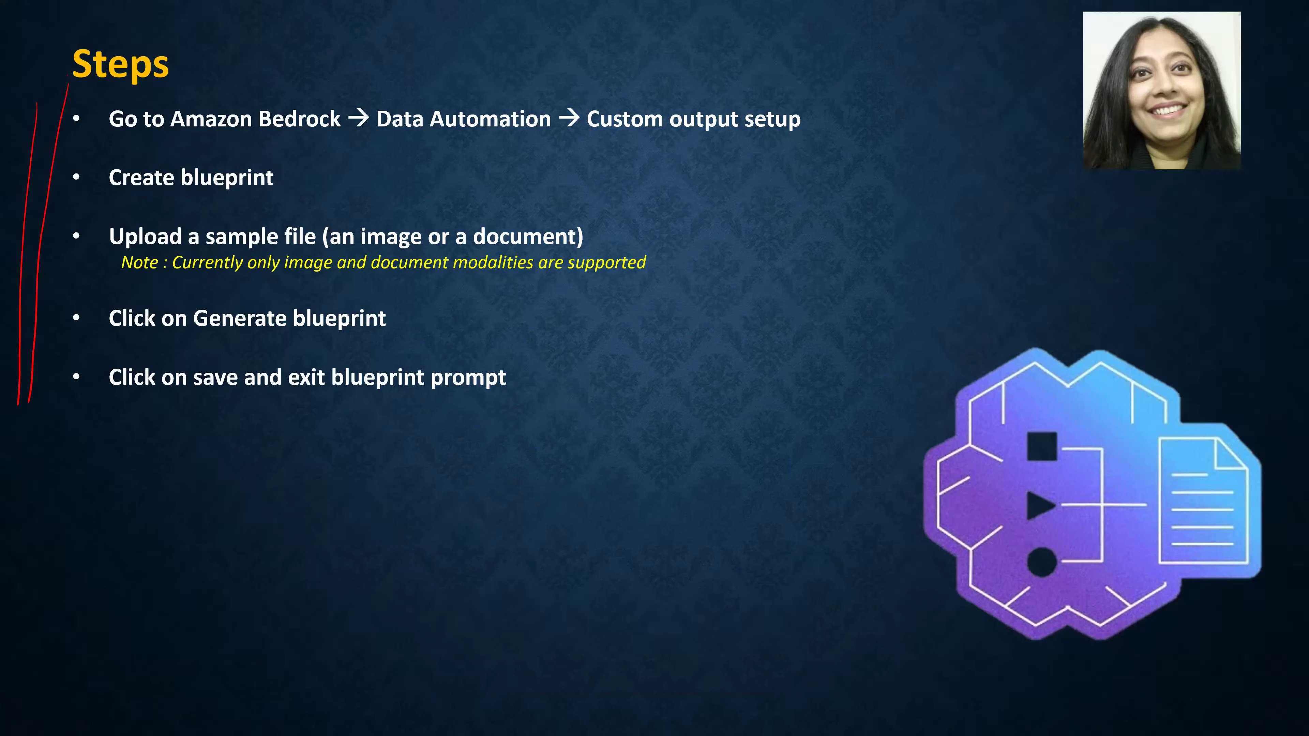
drag(837, 121, 947, 80)
drag(308, 167, 399, 109)
drag(295, 281, 633, 284)
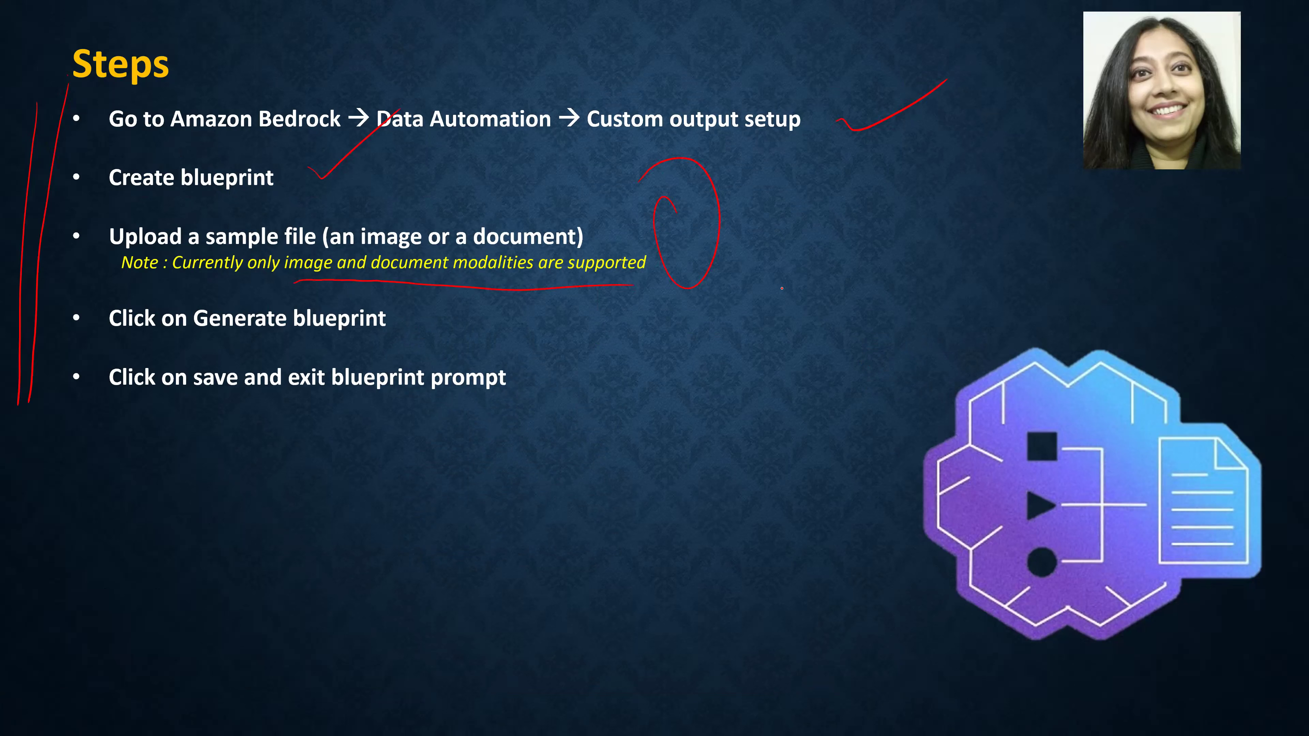
Switch to File Explorer and preview NY driving license.png in the BDA files folder, closing the viewer when done.
key(alt+Tab)
key(alt+Tab)
key(alt+Tab)
key(alt+Tab)
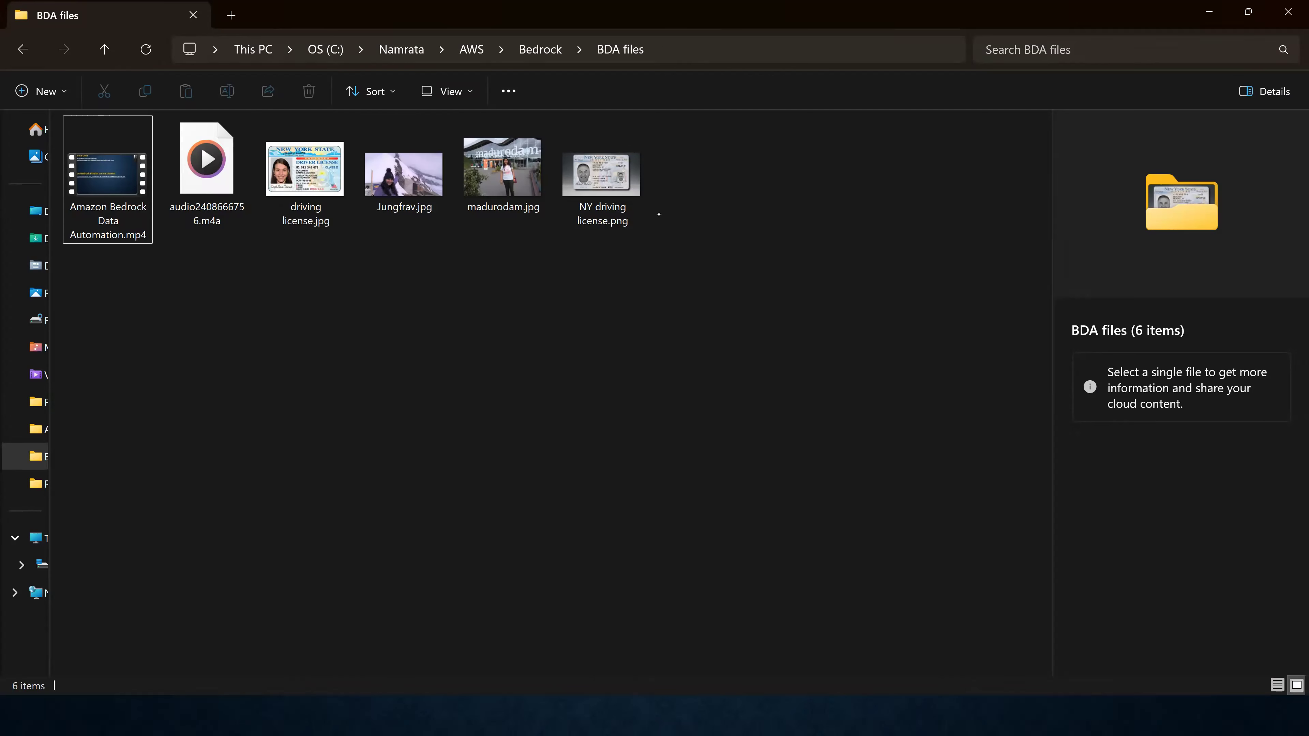
click(610, 216)
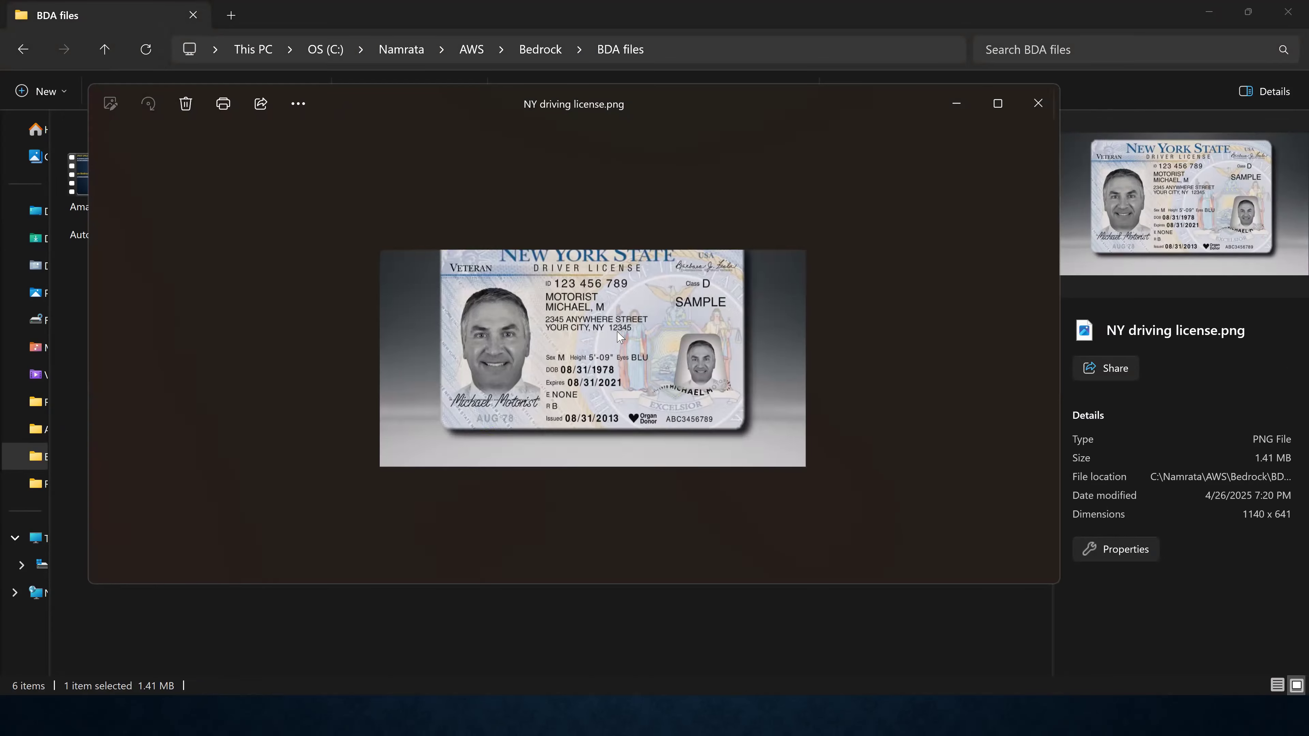
click(1039, 106)
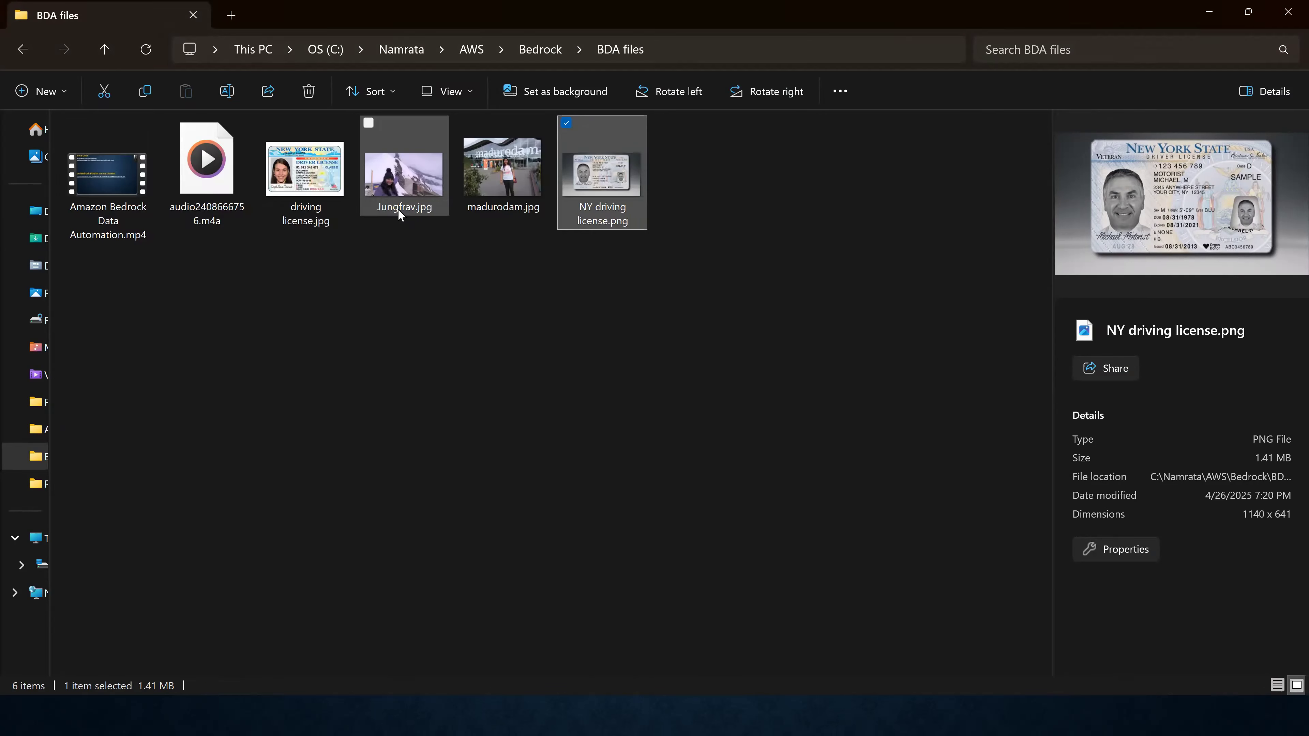
Preview Jungfrav.jpg and madurodam.jpg in the BDA files folder, viewing madurodam.jpg at full size.
click(399, 210)
click(502, 201)
click(411, 196)
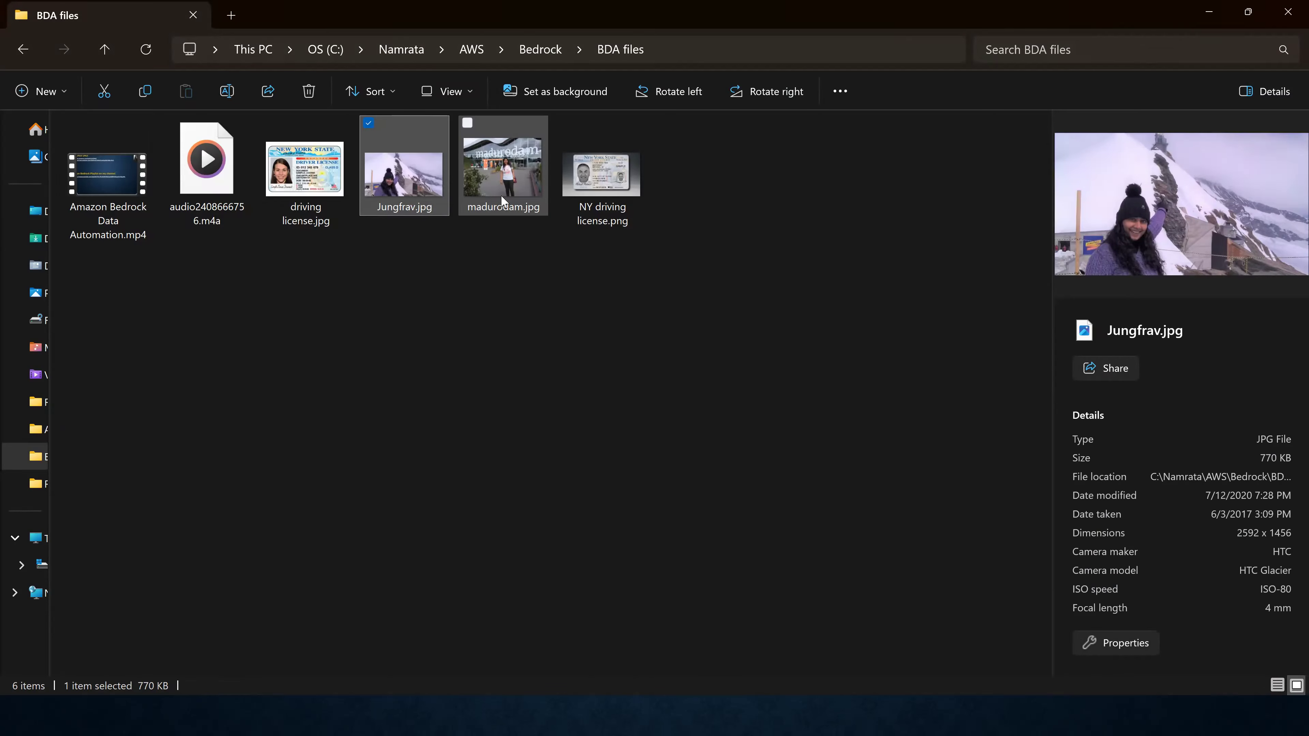
click(501, 194)
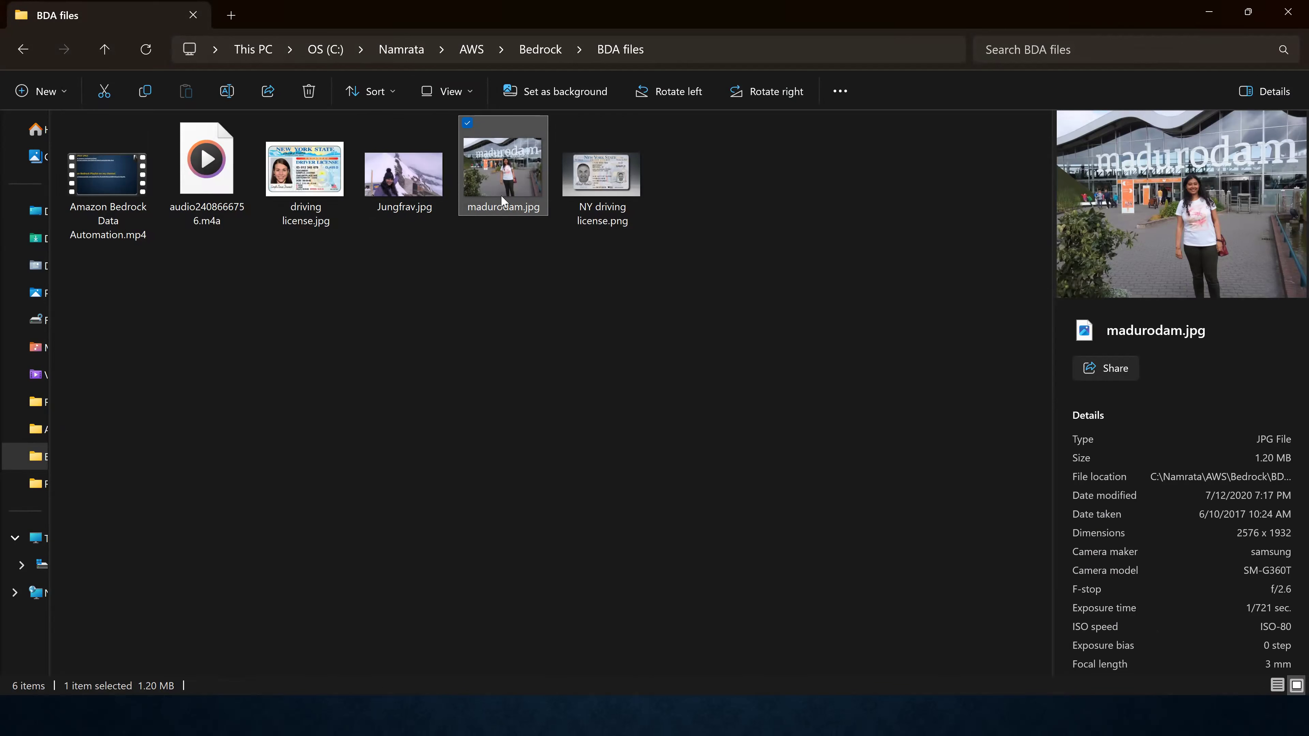
double_click(511, 187)
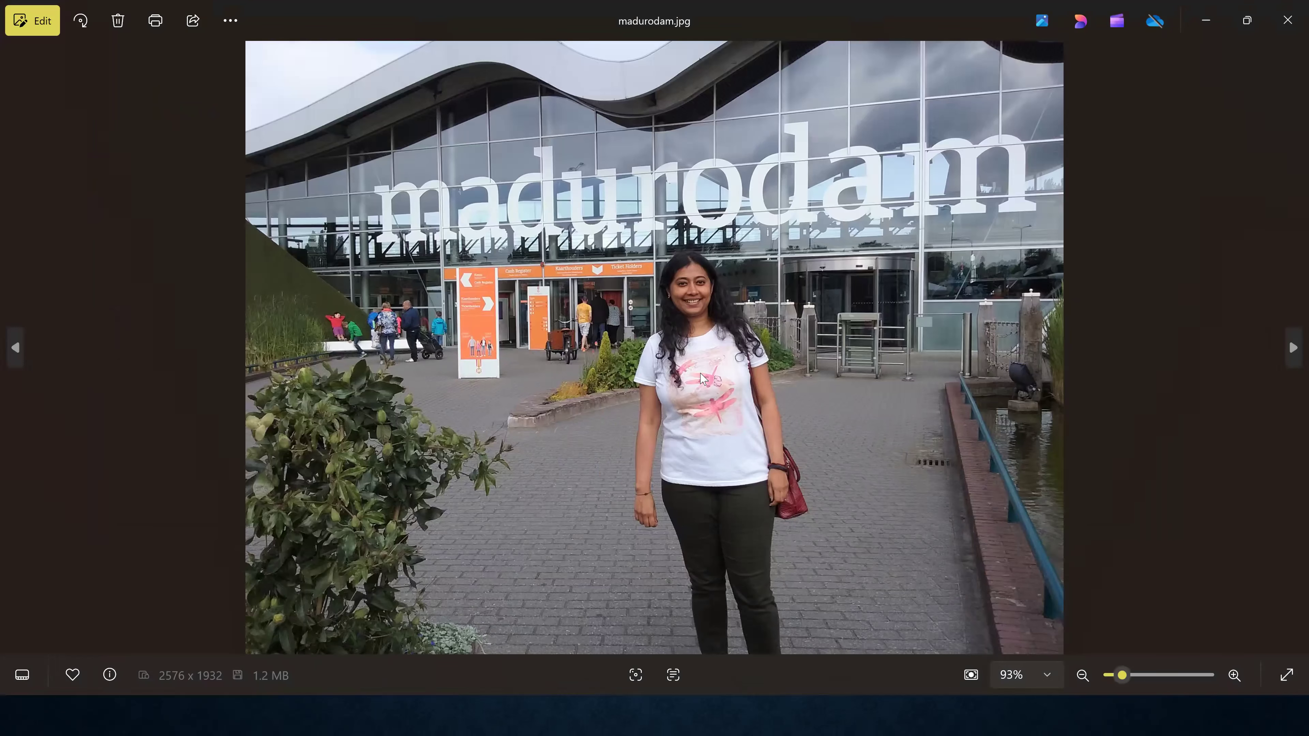
Switch back to the Bedrock blueprint page in Chrome and upload madurodam.jpg from the computer as the sample file.
key(alt+Tab)
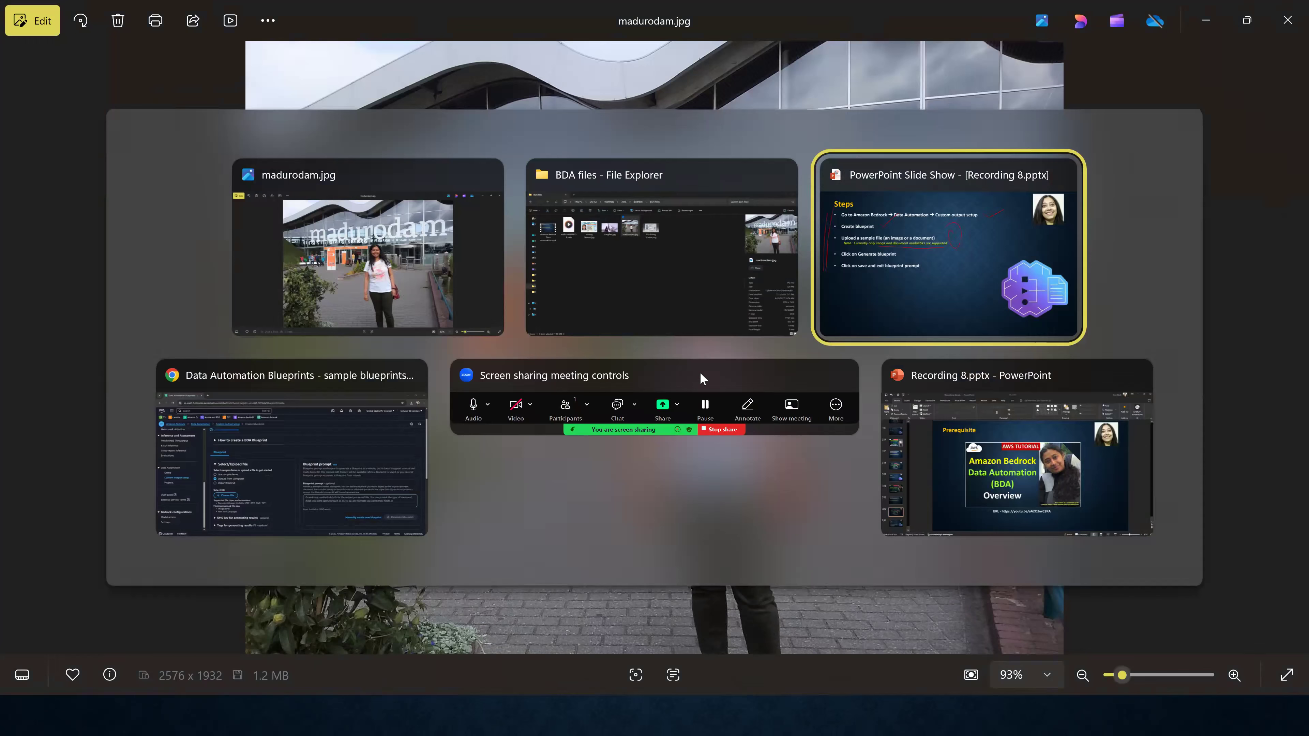
click(341, 443)
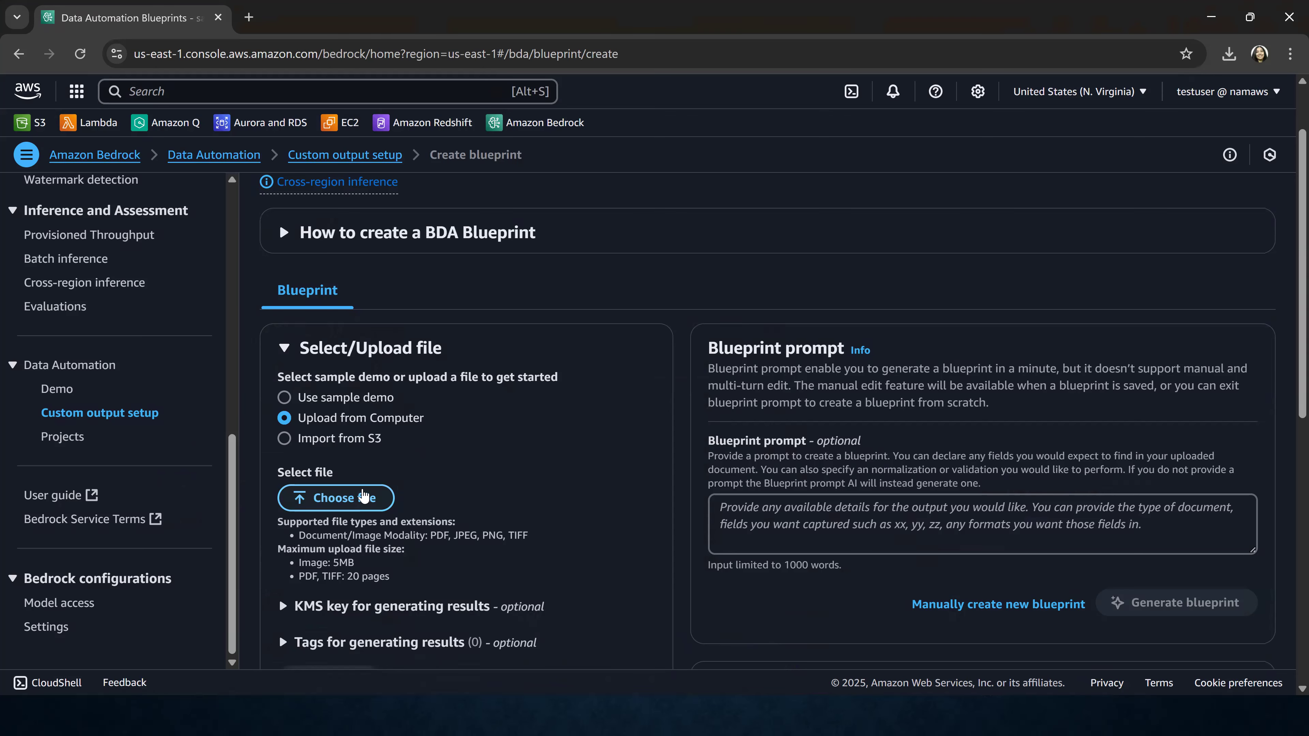
scroll(364, 495, down, 2)
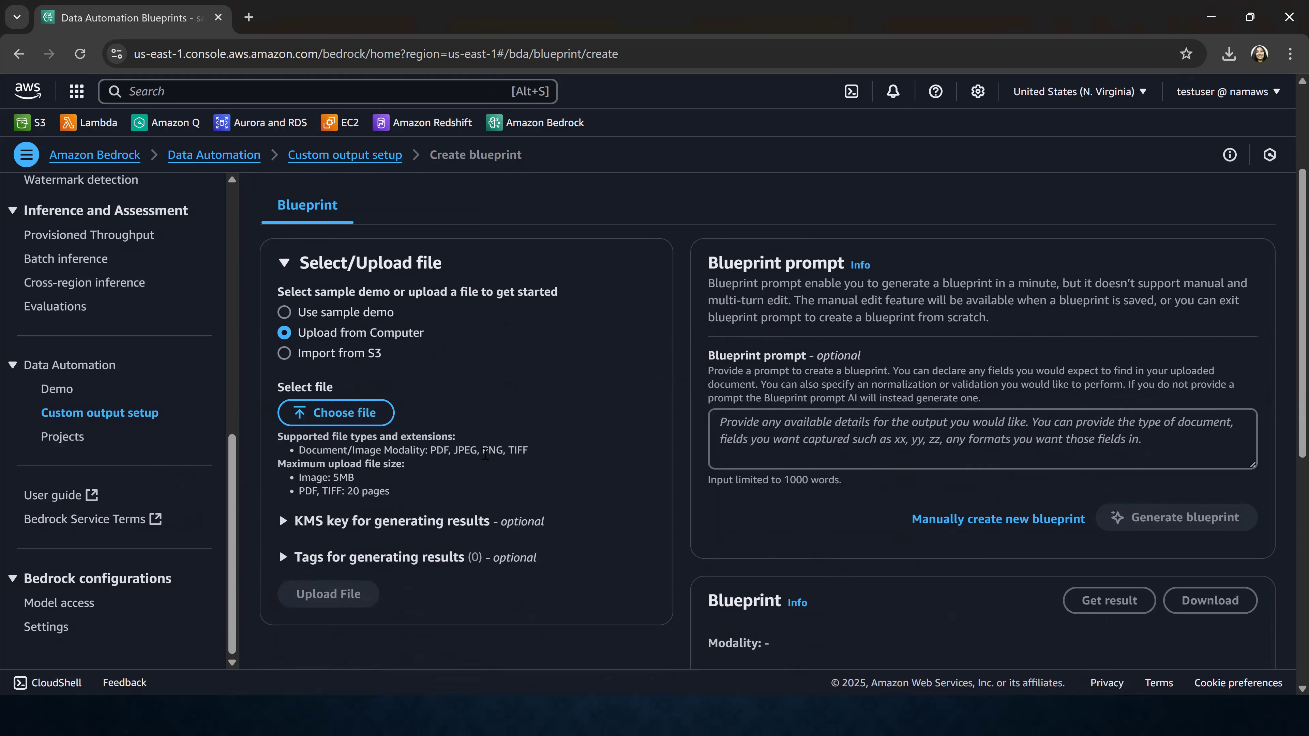
click(345, 410)
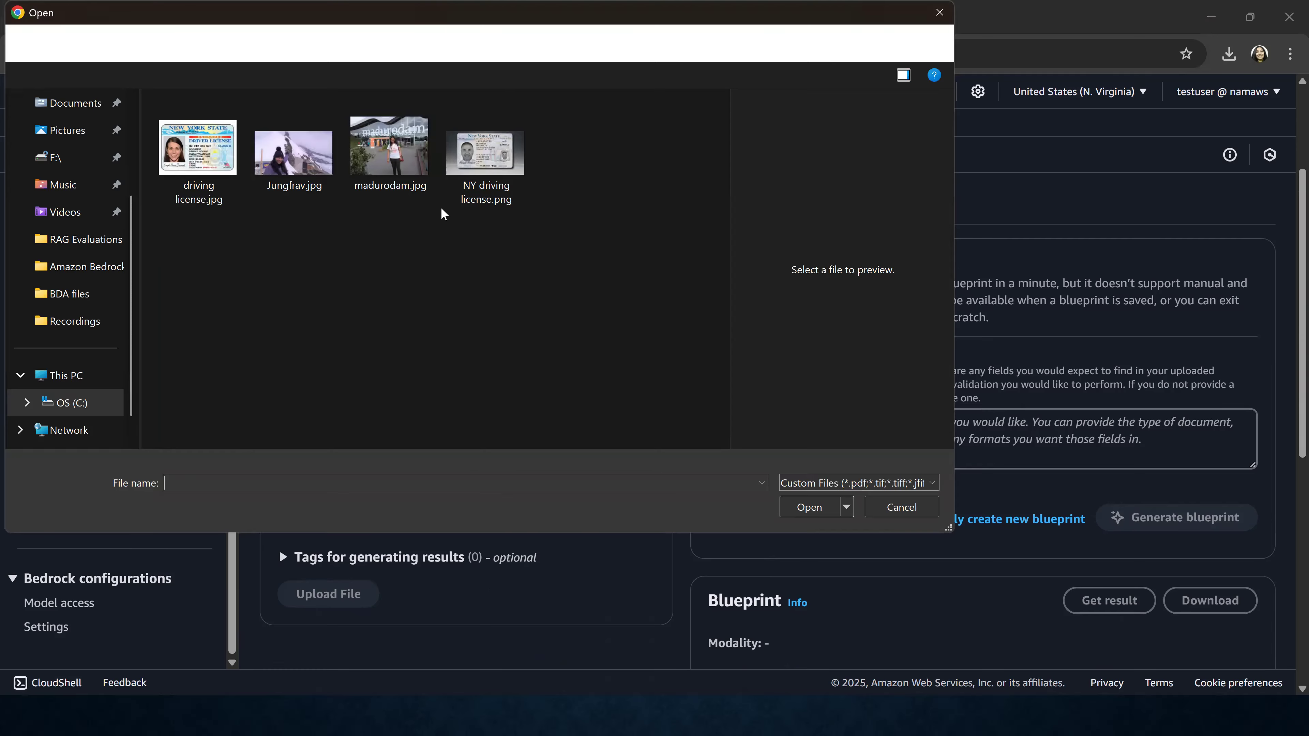
click(398, 172)
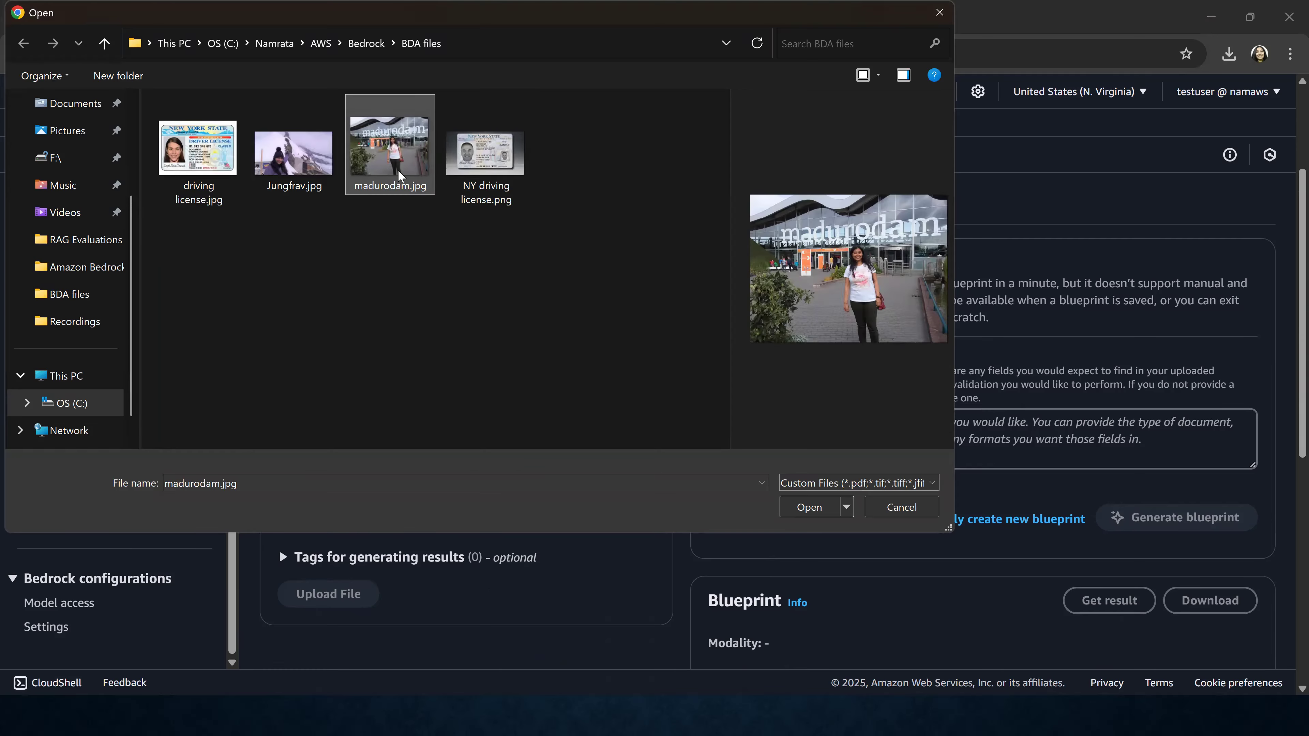
click(806, 507)
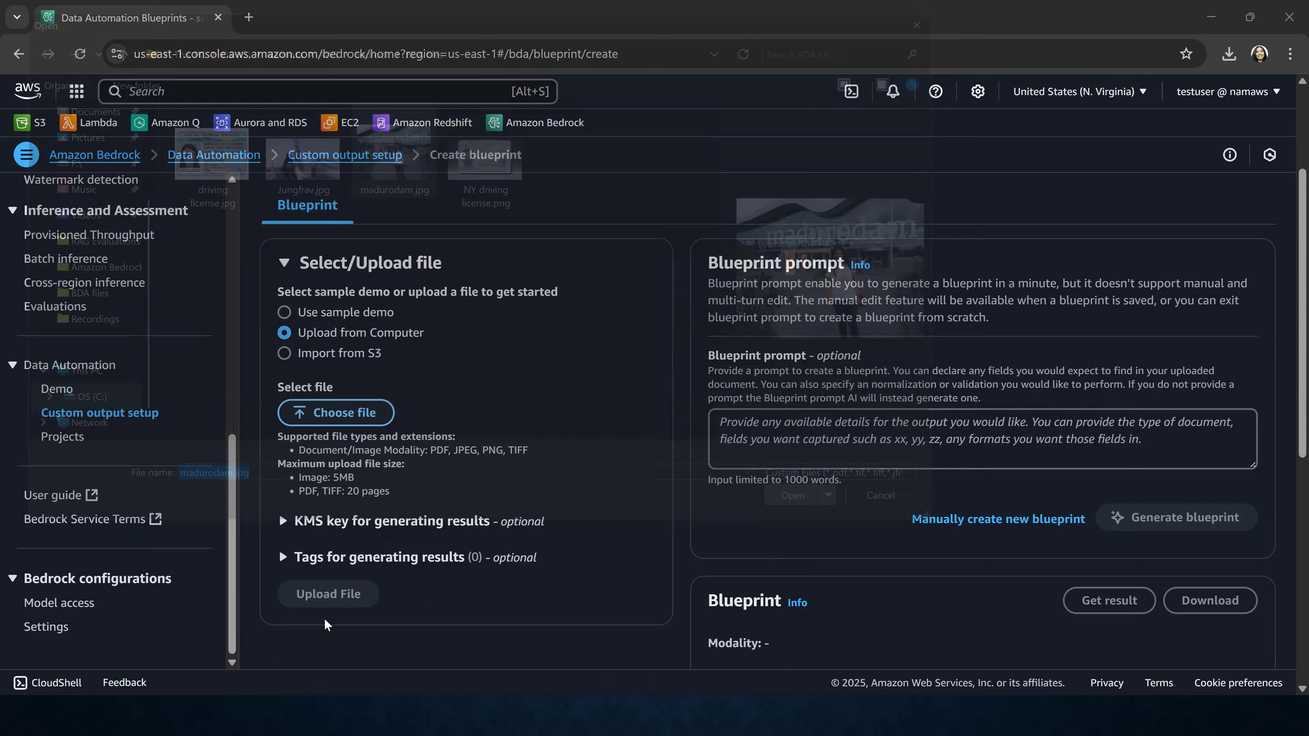
scroll(395, 580, down, 3)
click(324, 488)
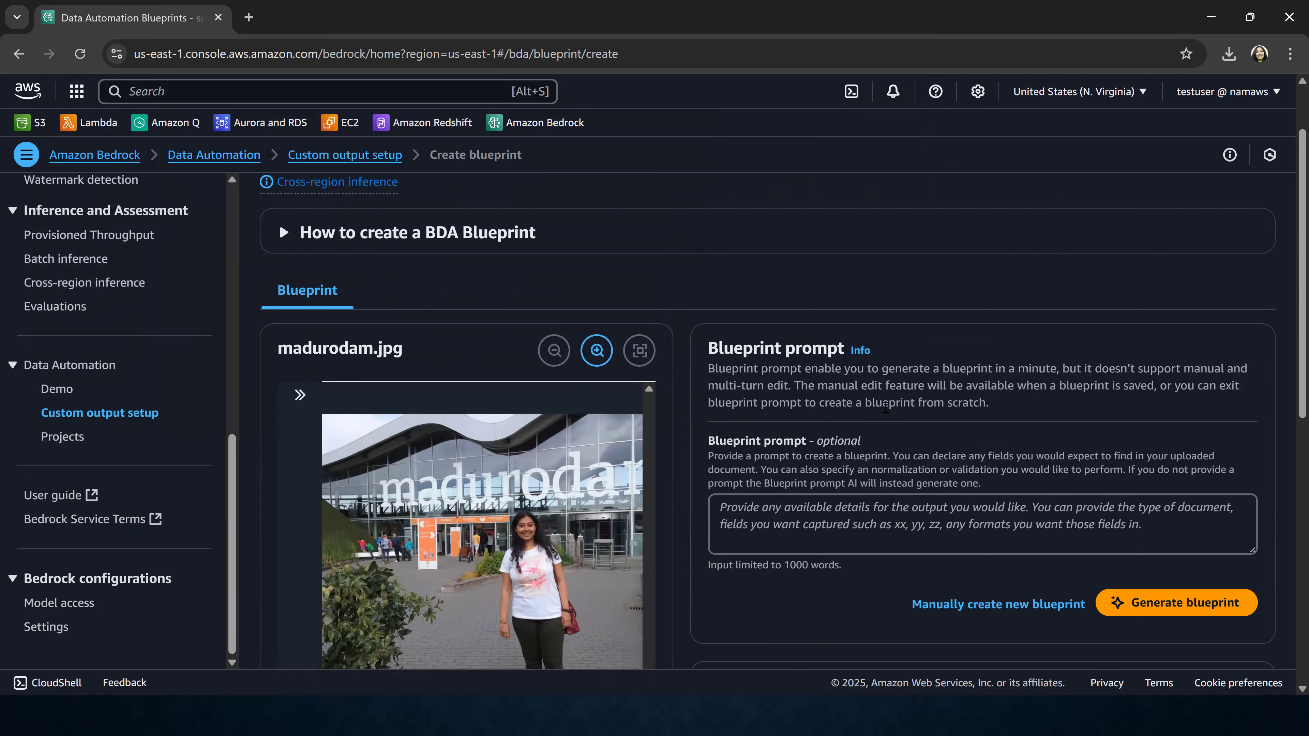
Generate a blueprint from the uploaded madurodam.jpg, leaving the optional blueprint prompt empty.
scroll(943, 337, down, 2)
scroll(844, 286, up, 1)
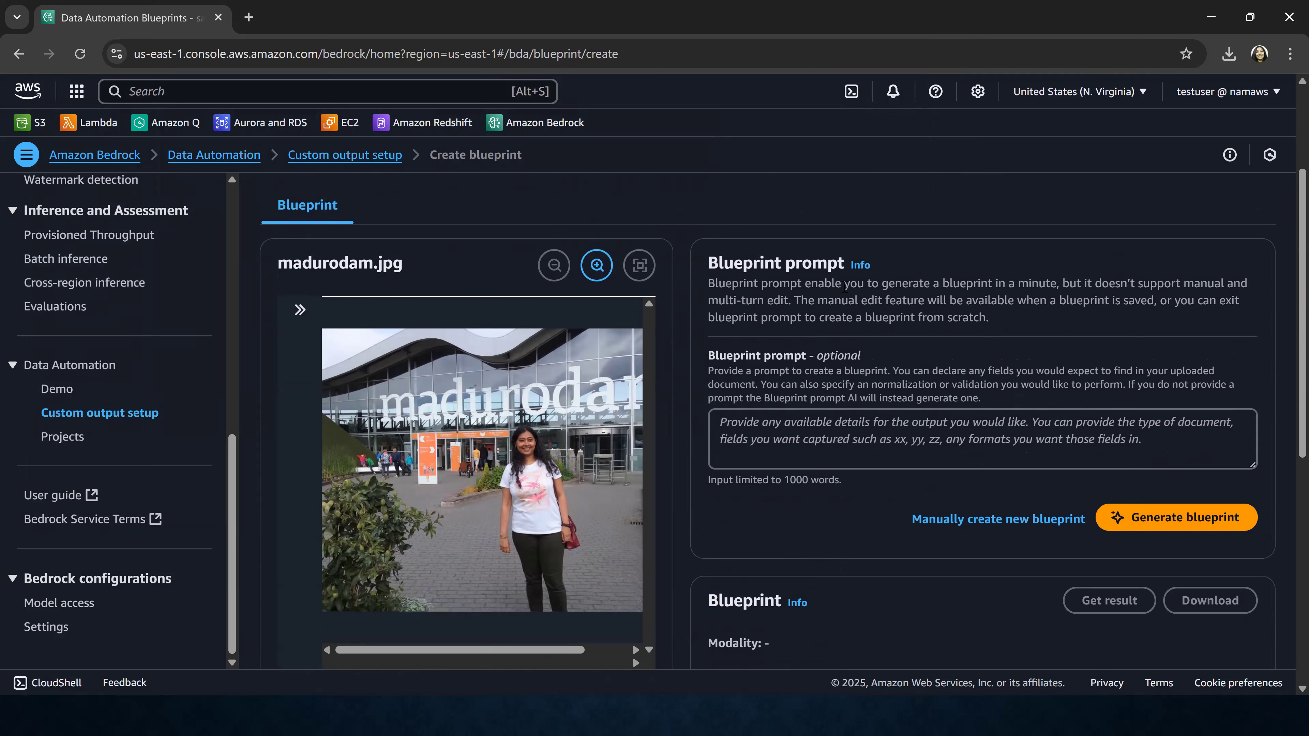
click(735, 428)
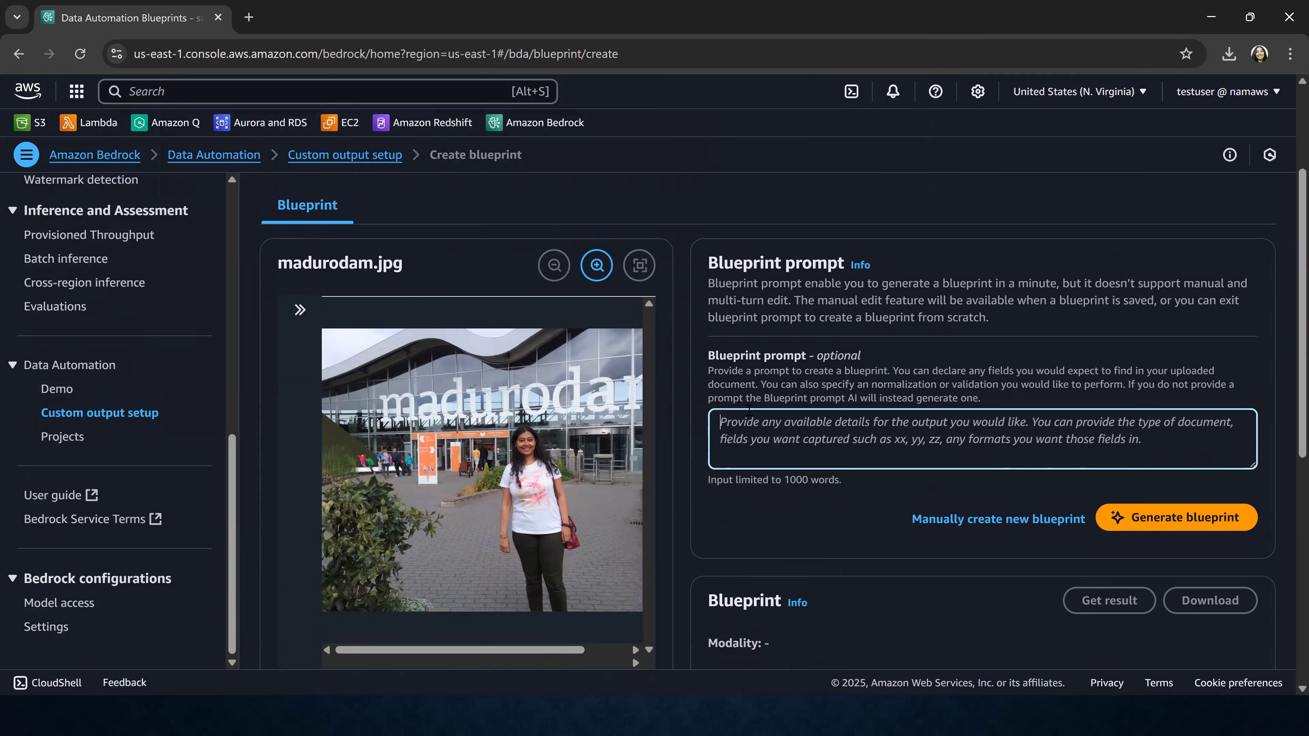
drag(1130, 384, 1234, 412)
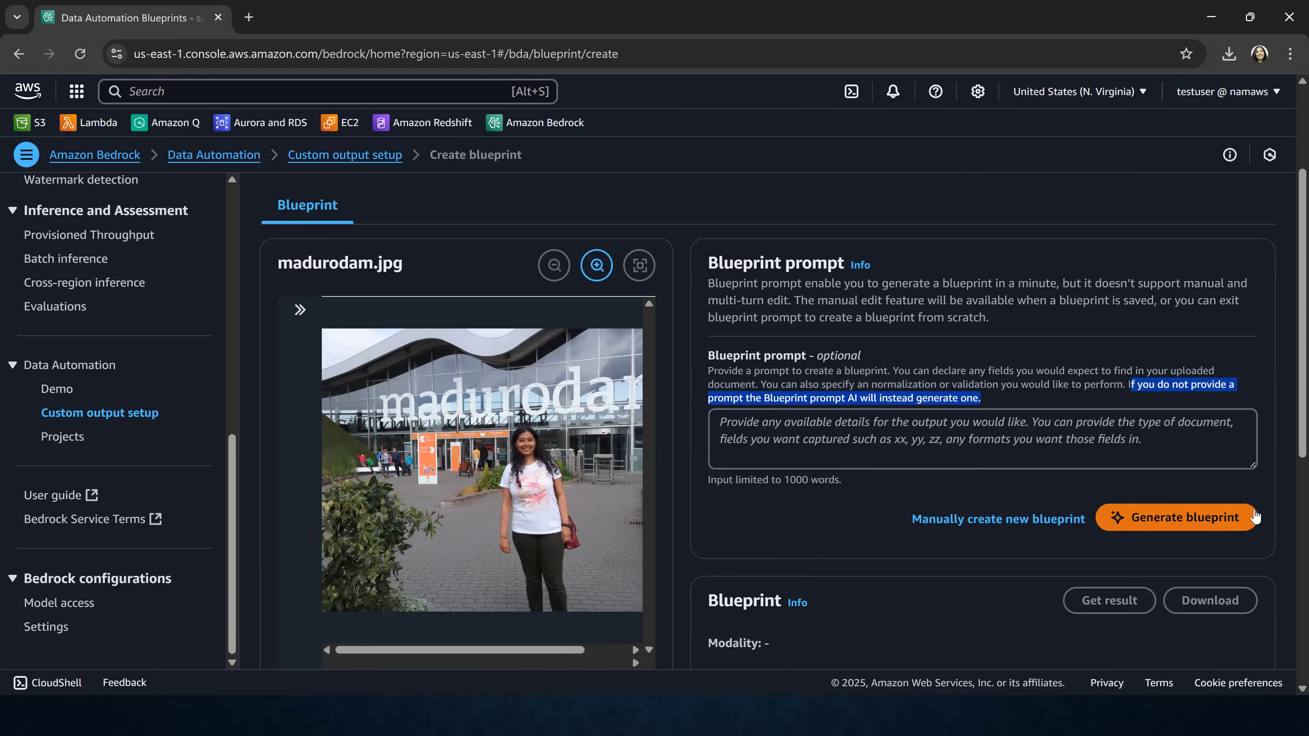
click(1194, 523)
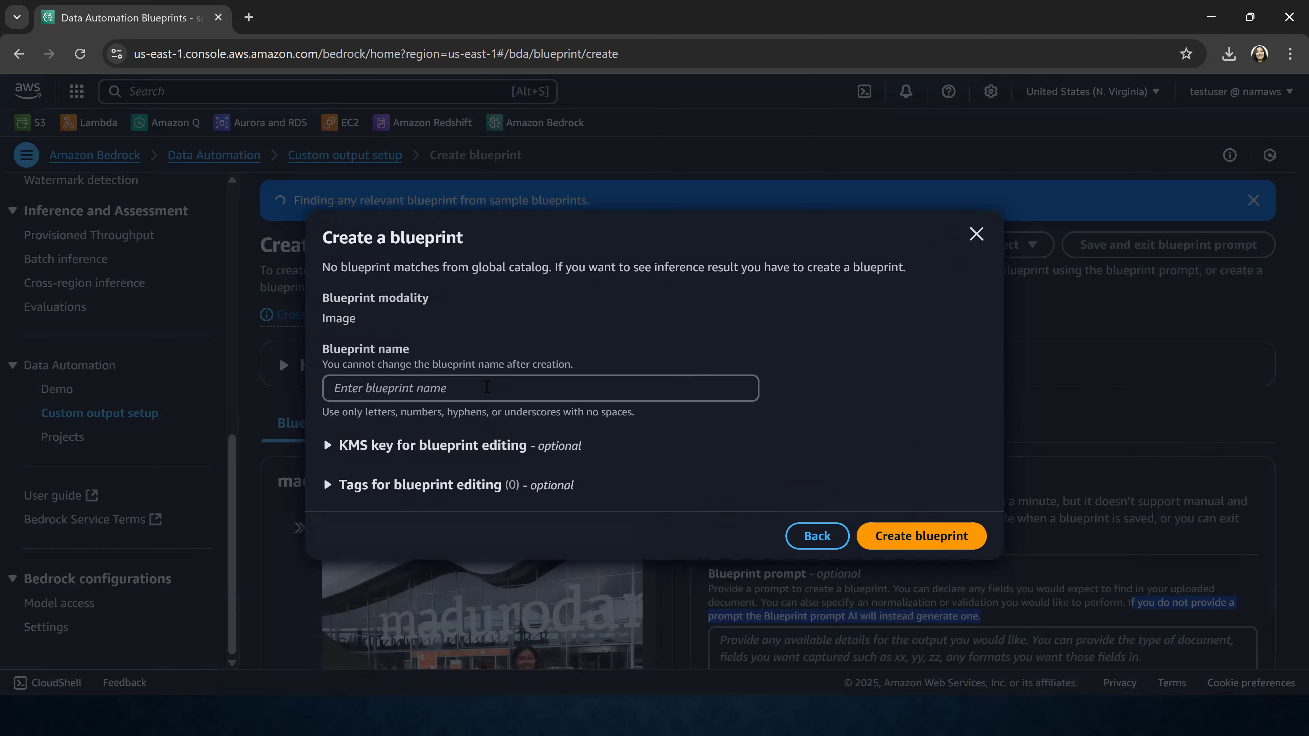
Name the image blueprint NamPicBluePrint and create it.
click(486, 387)
text(NamPicBluePrint)
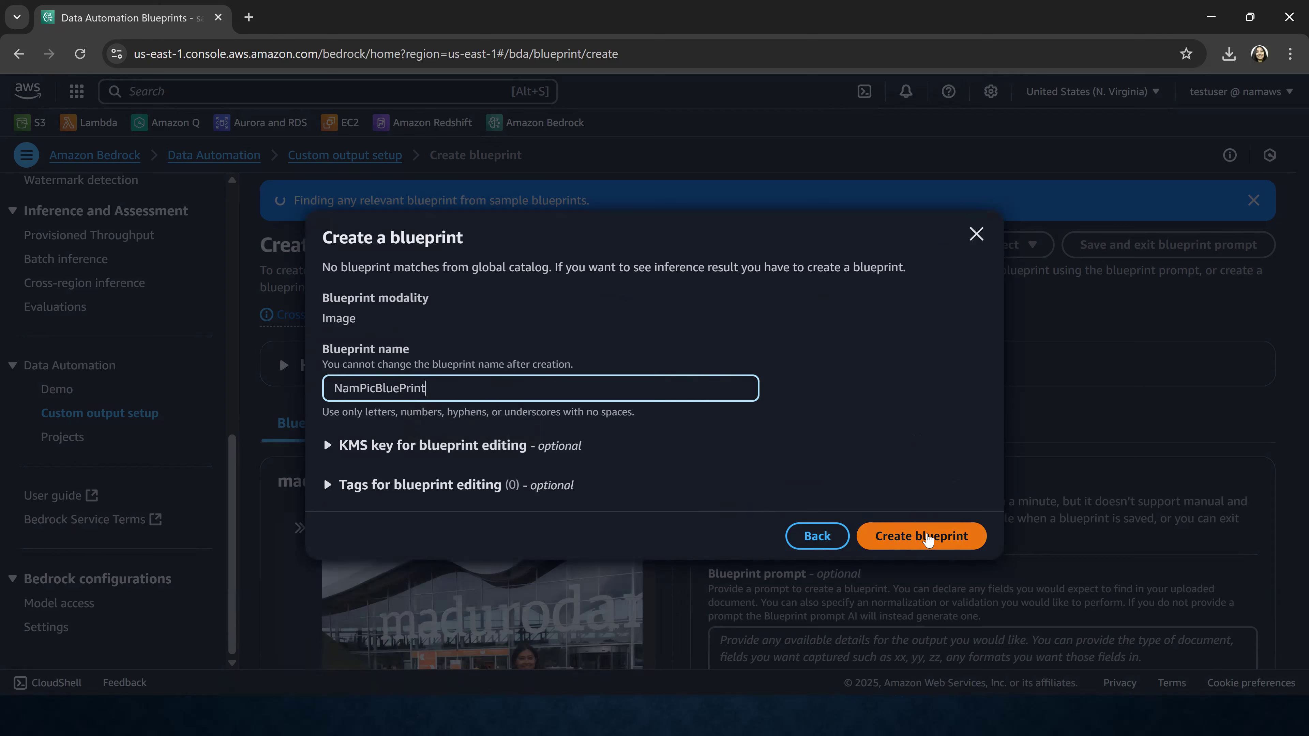
click(927, 537)
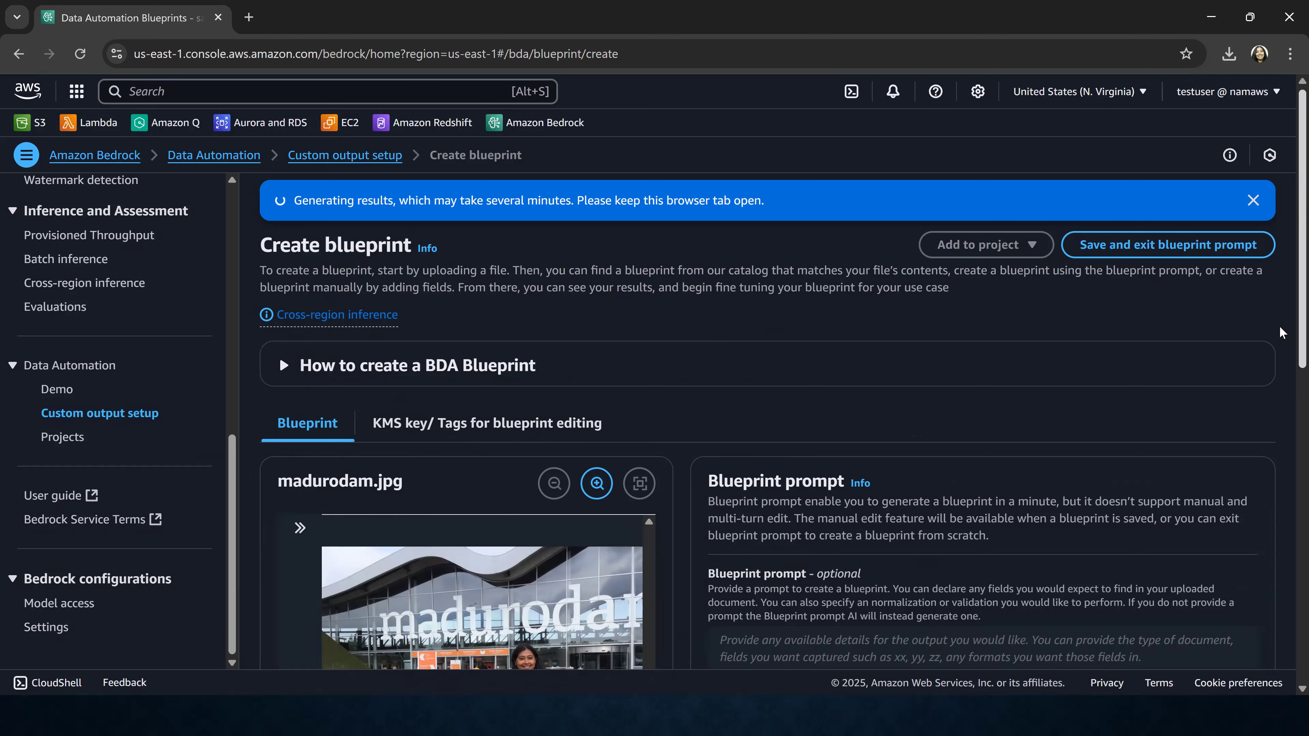
Examine the AI-generated prompt and the extraction fields of the NamPicBluePrint blueprint.
scroll(1286, 520, down, 10)
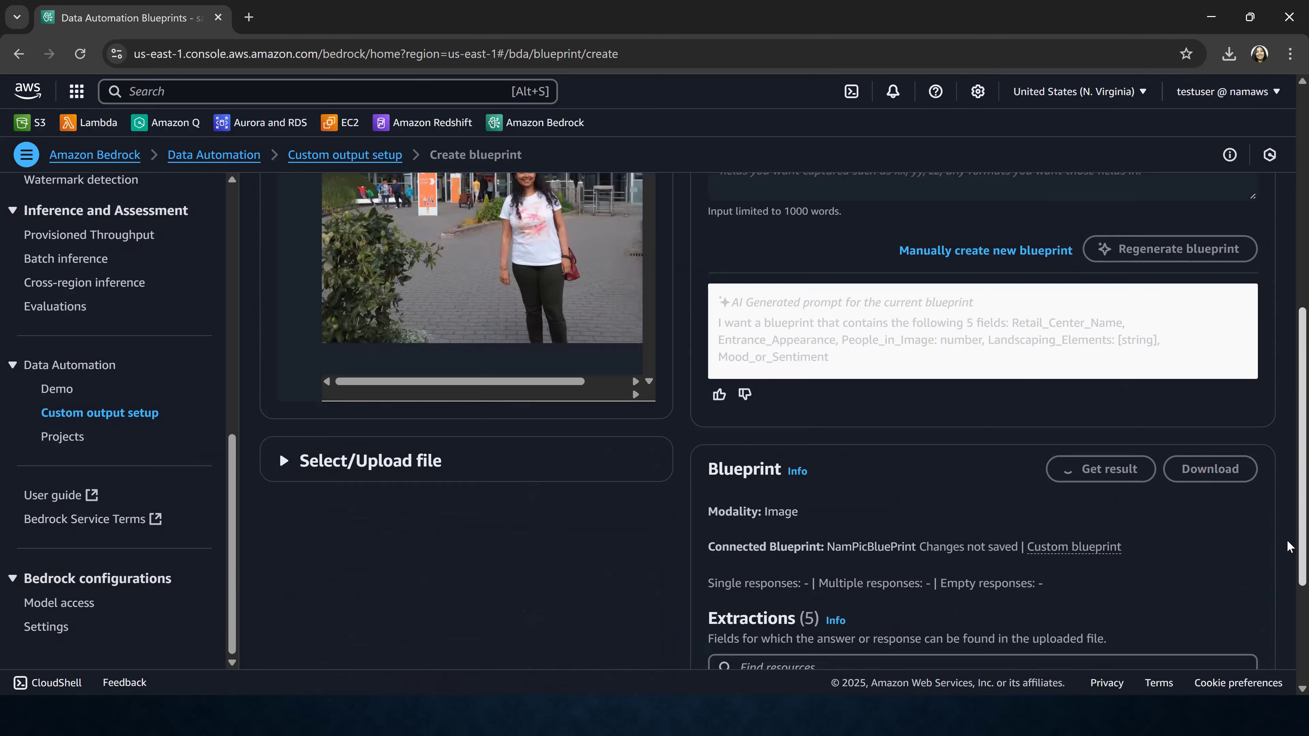
scroll(1286, 612, down, 2)
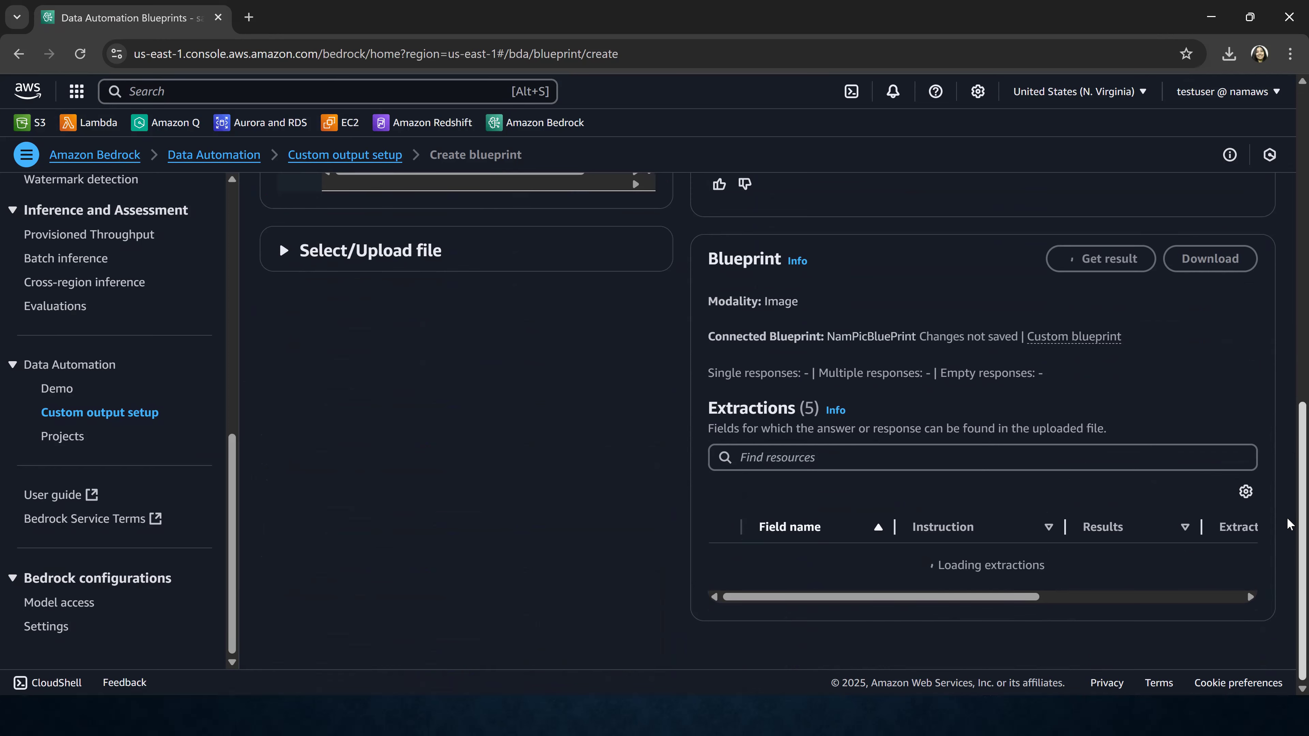
scroll(1285, 246, up, 12)
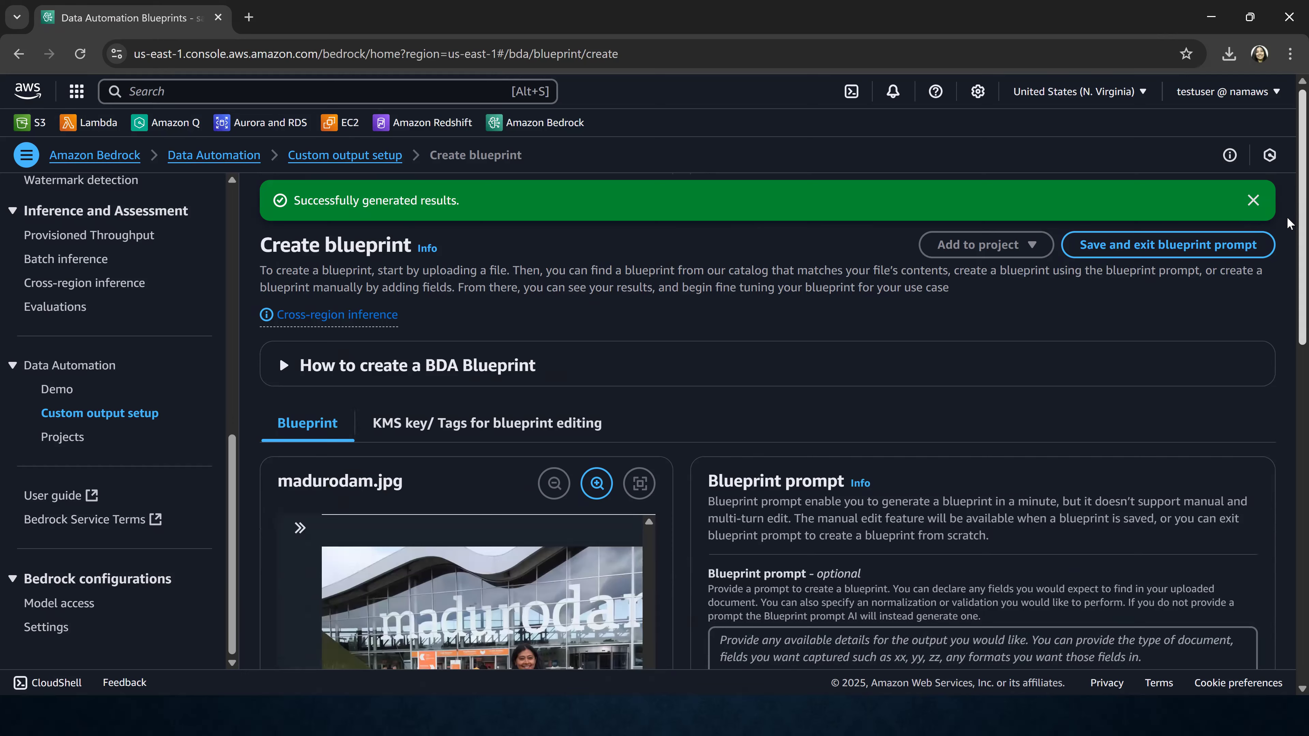
scroll(1286, 370, down, 5)
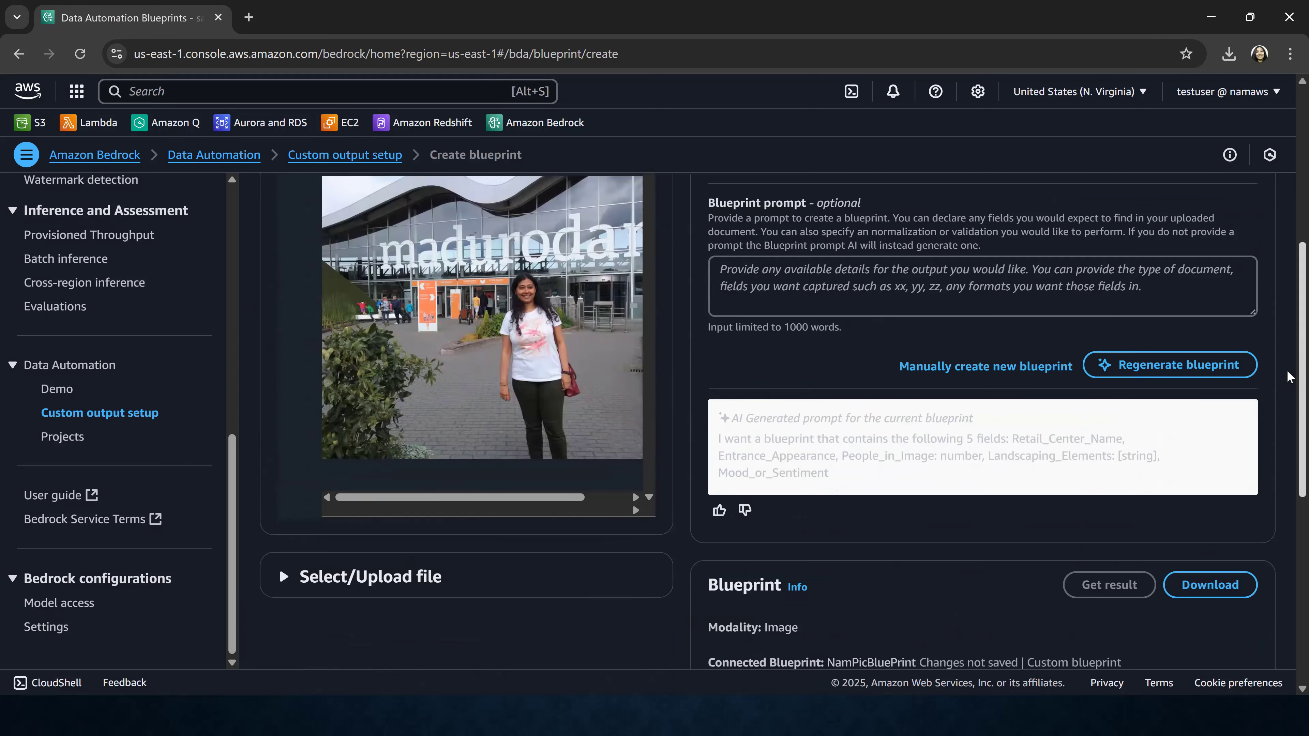
scroll(1286, 370, down, 3)
scroll(1286, 416, up, 1)
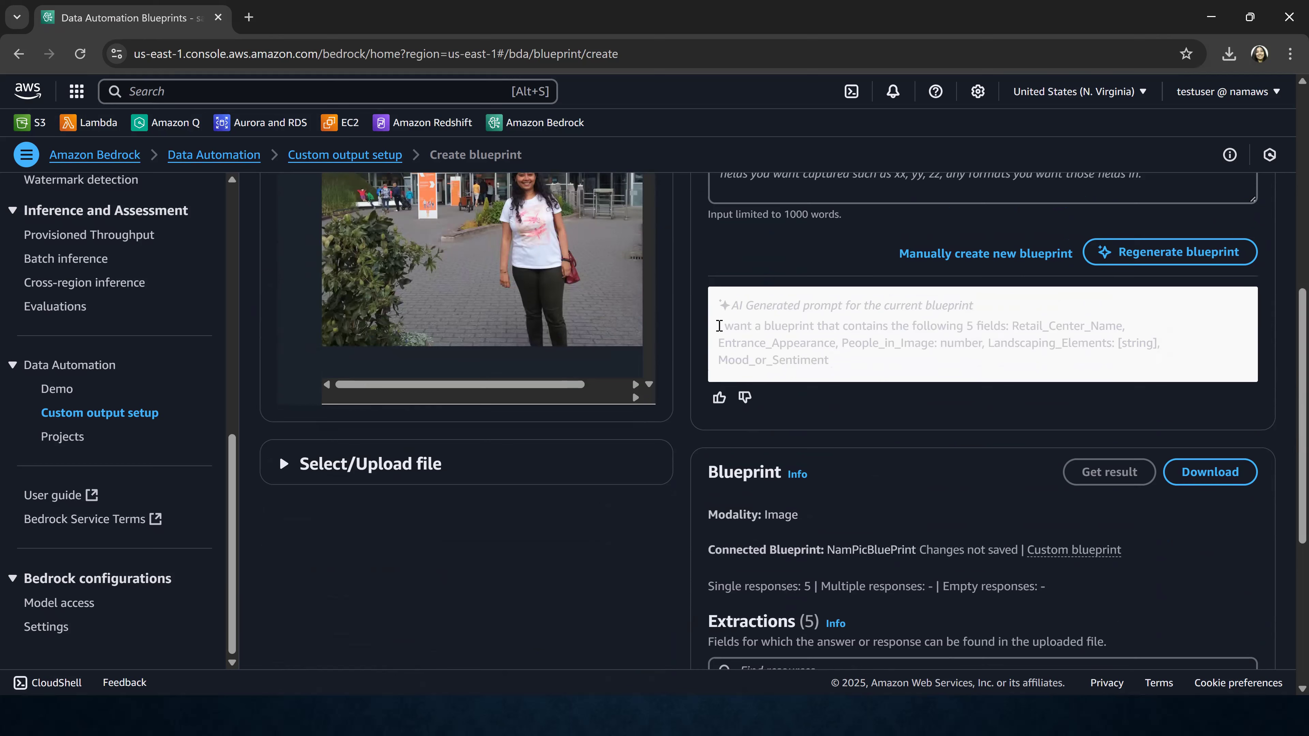
drag(719, 327, 903, 399)
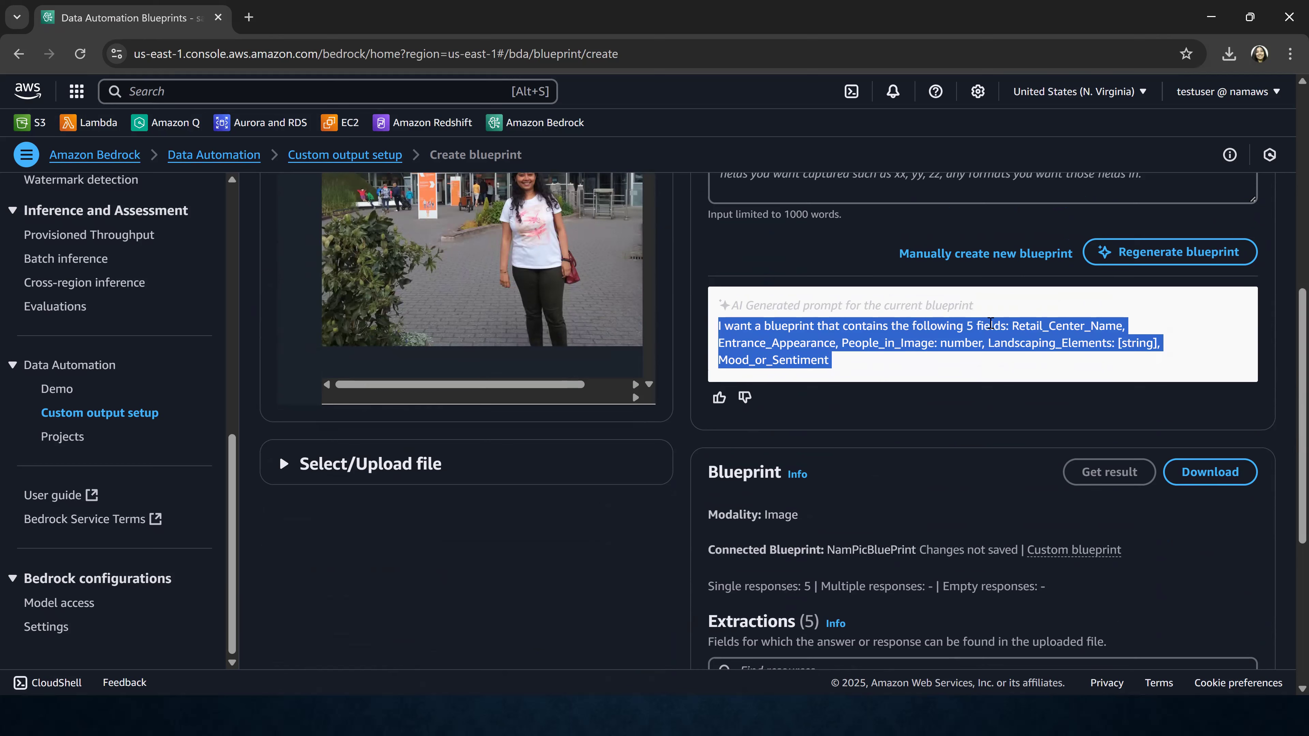
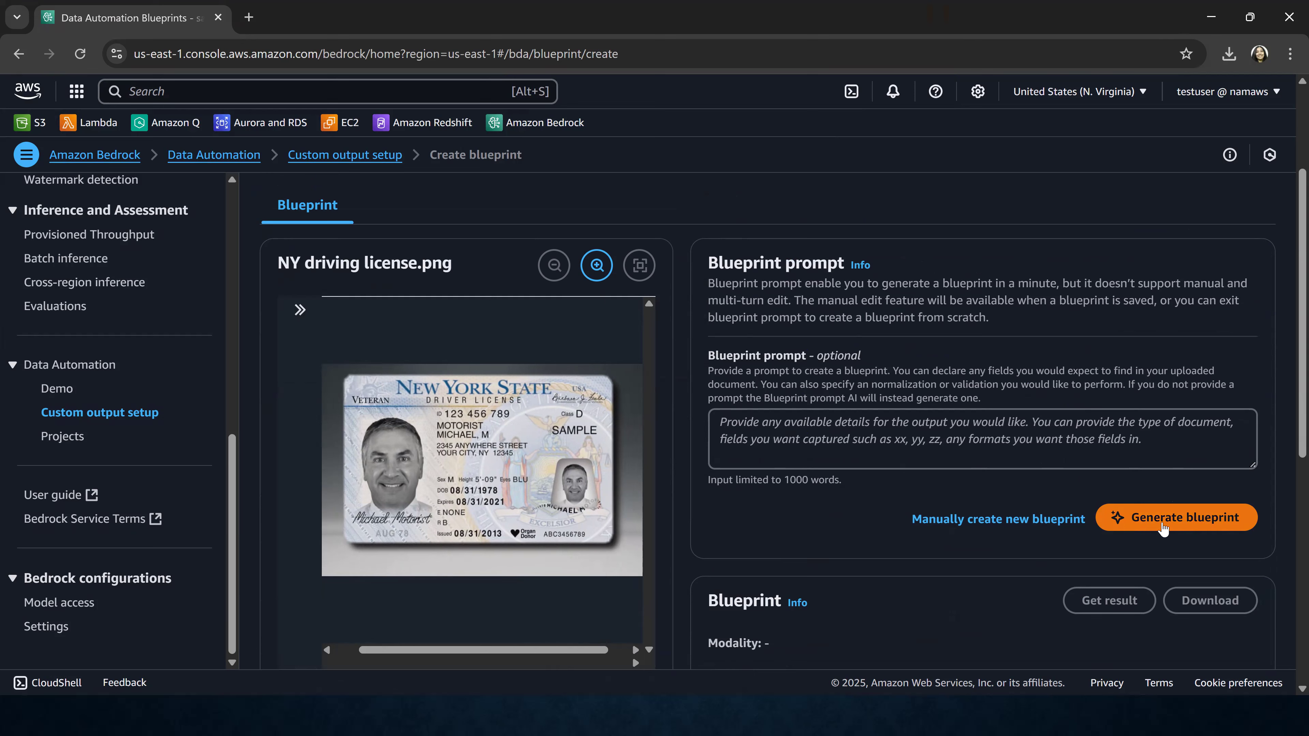
Generate a blueprint from the uploaded NY driving license.png with the optional blueprint prompt left empty.
click(1162, 520)
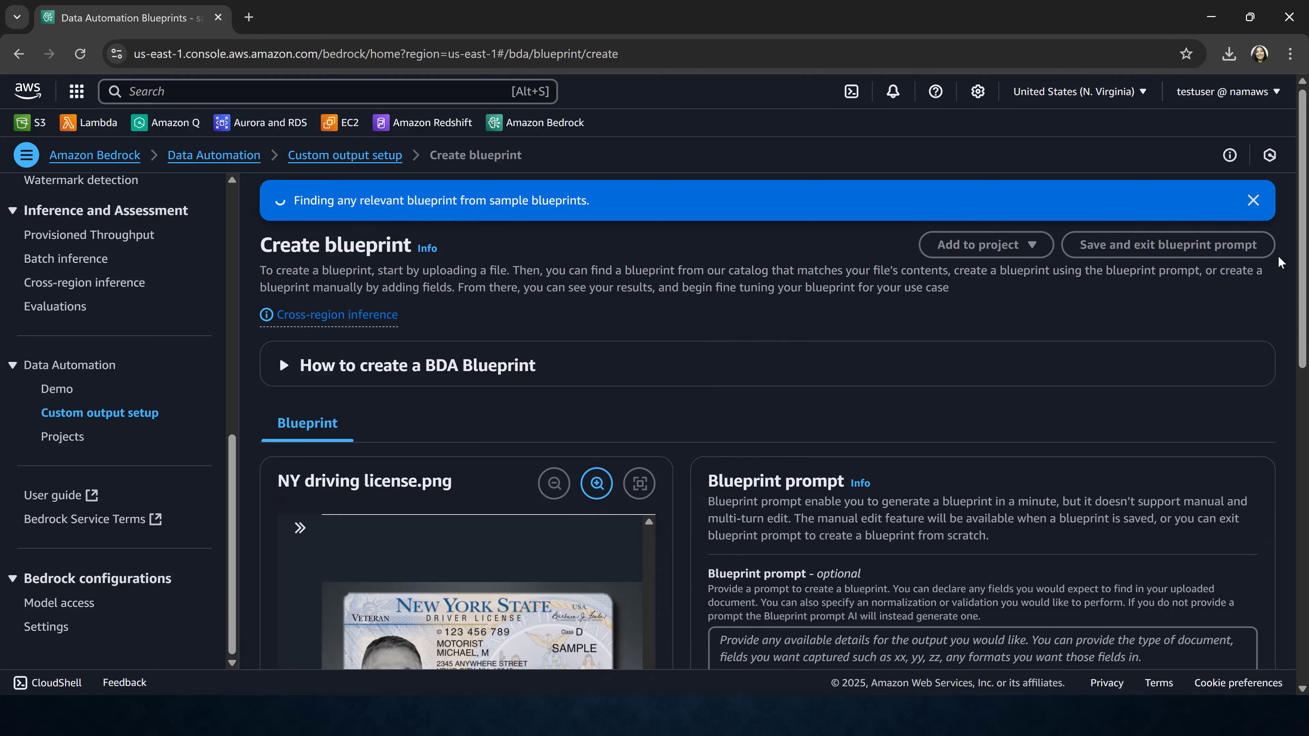
drag(1302, 235, 1302, 332)
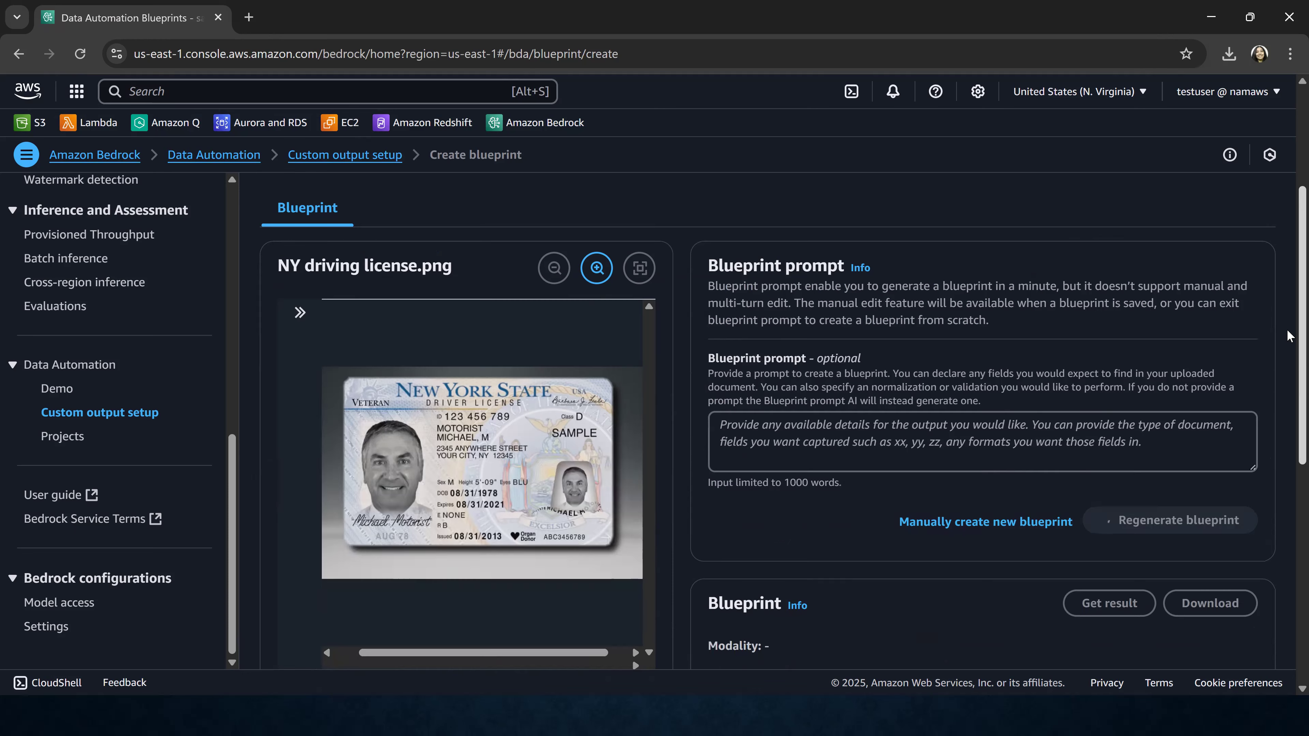
Examine the AI-generated prompt for the driving license blueprint, including its custom types NameDetails and PersonalDetails.
scroll(787, 366, down, 6)
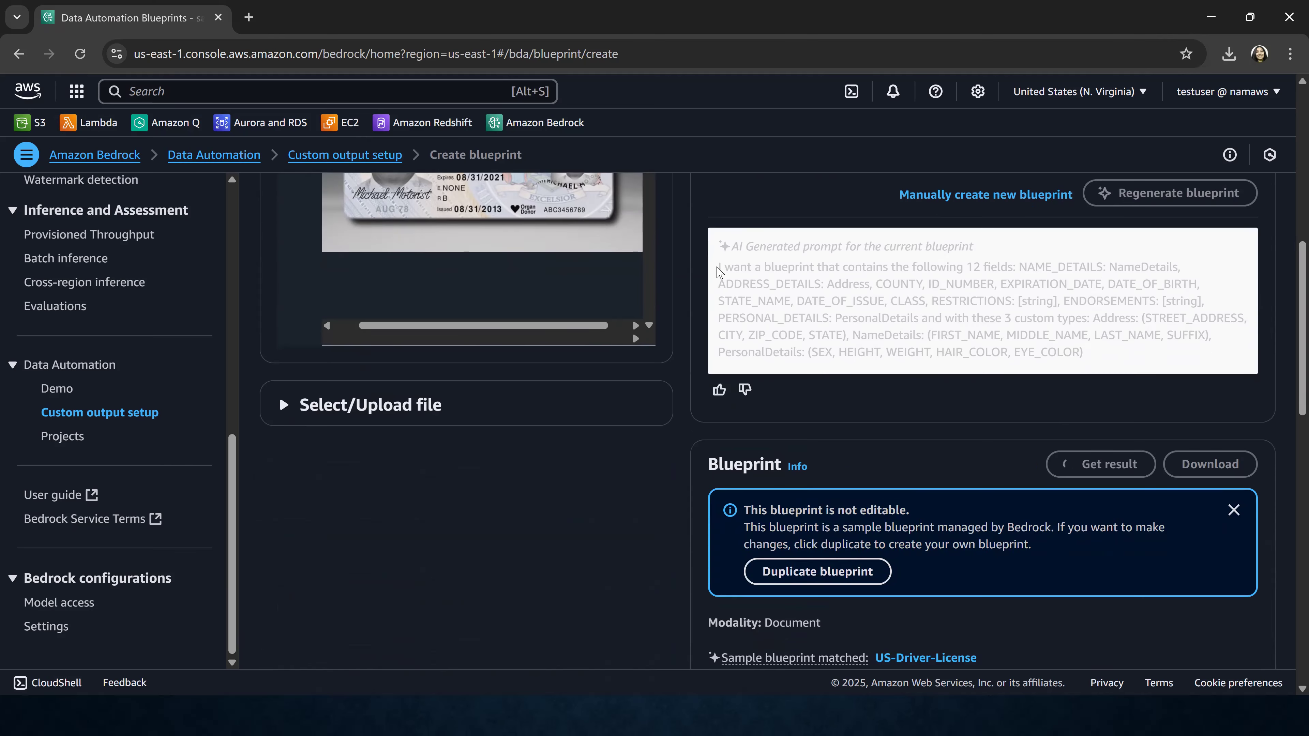
mouse_move(721, 267)
mouse_down()
mouse_move(1049, 332)
mouse_move(1097, 359)
mouse_move(702, 272)
mouse_up()
click(1082, 358)
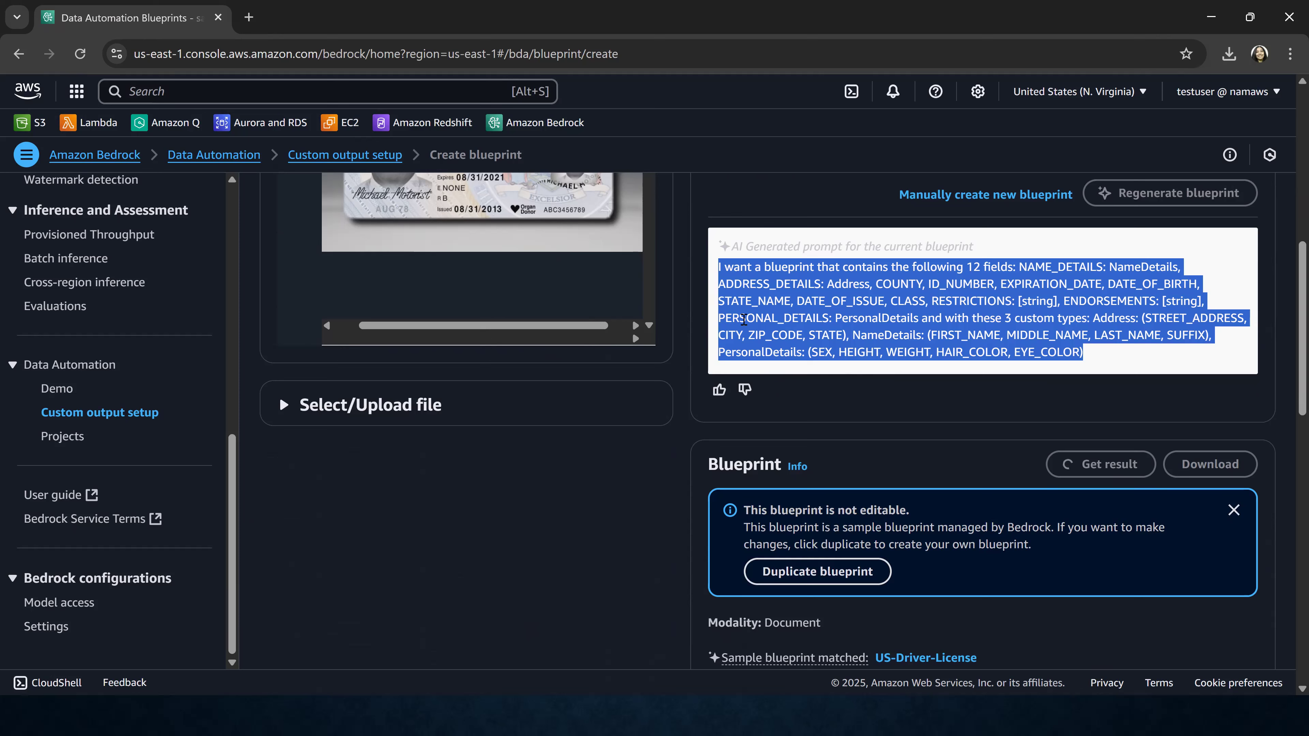
click(1061, 316)
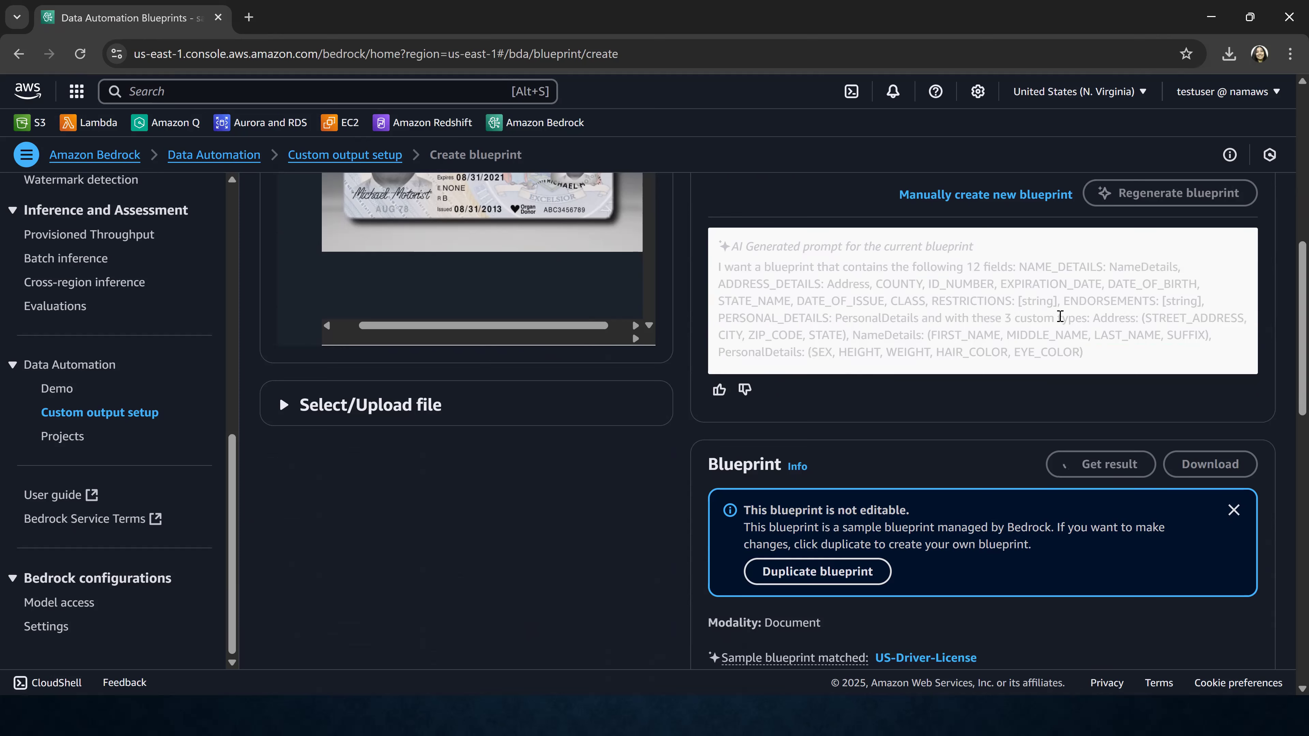
shift+click(1179, 317)
drag(856, 336, 1117, 367)
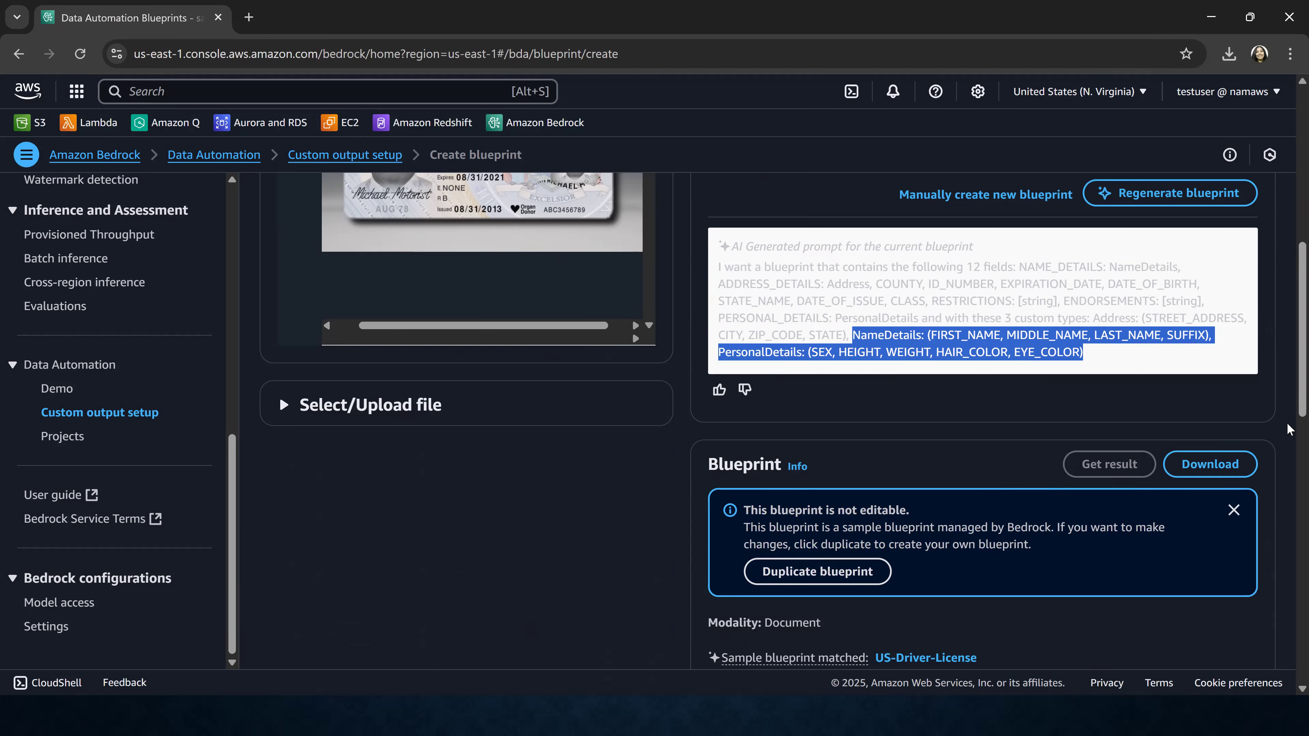
Dismiss the generation notification and examine the extraction fields and results for the driving license.
drag(1291, 405, 1290, 192)
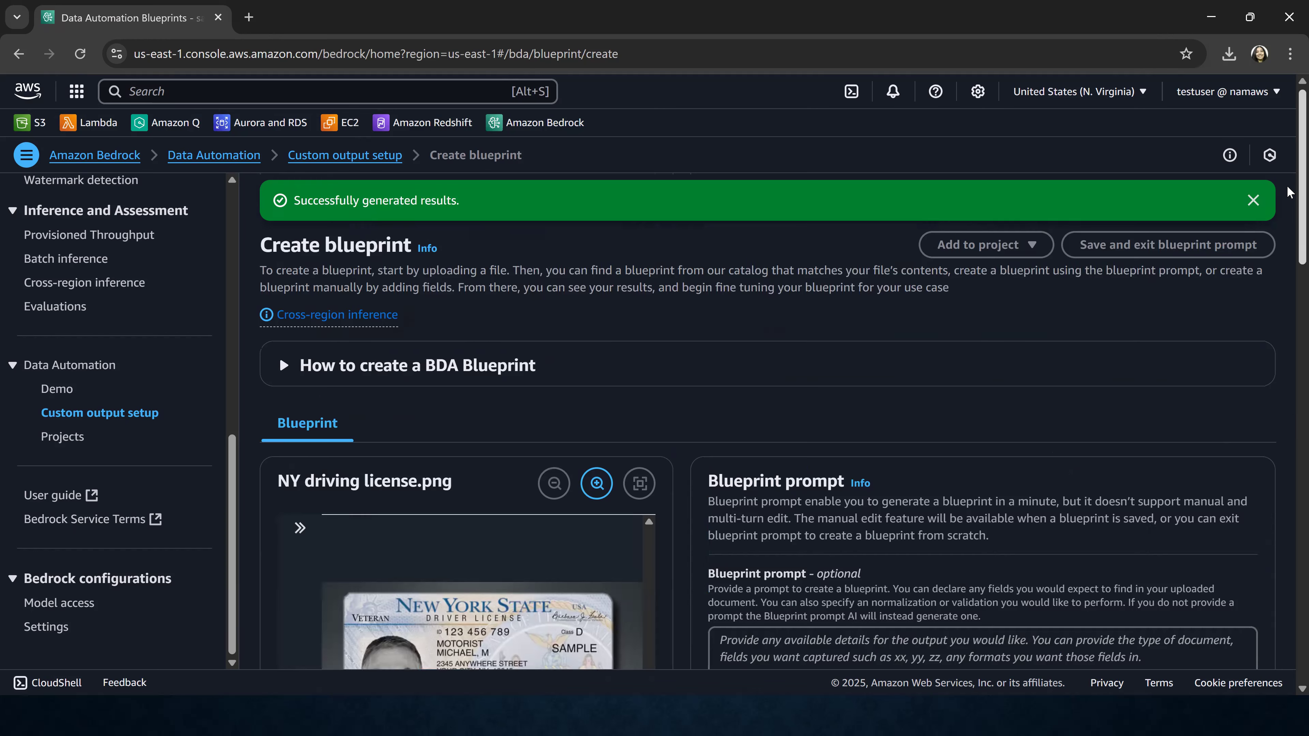
click(1253, 201)
drag(1287, 243, 1286, 487)
scroll(1286, 525, down, 2)
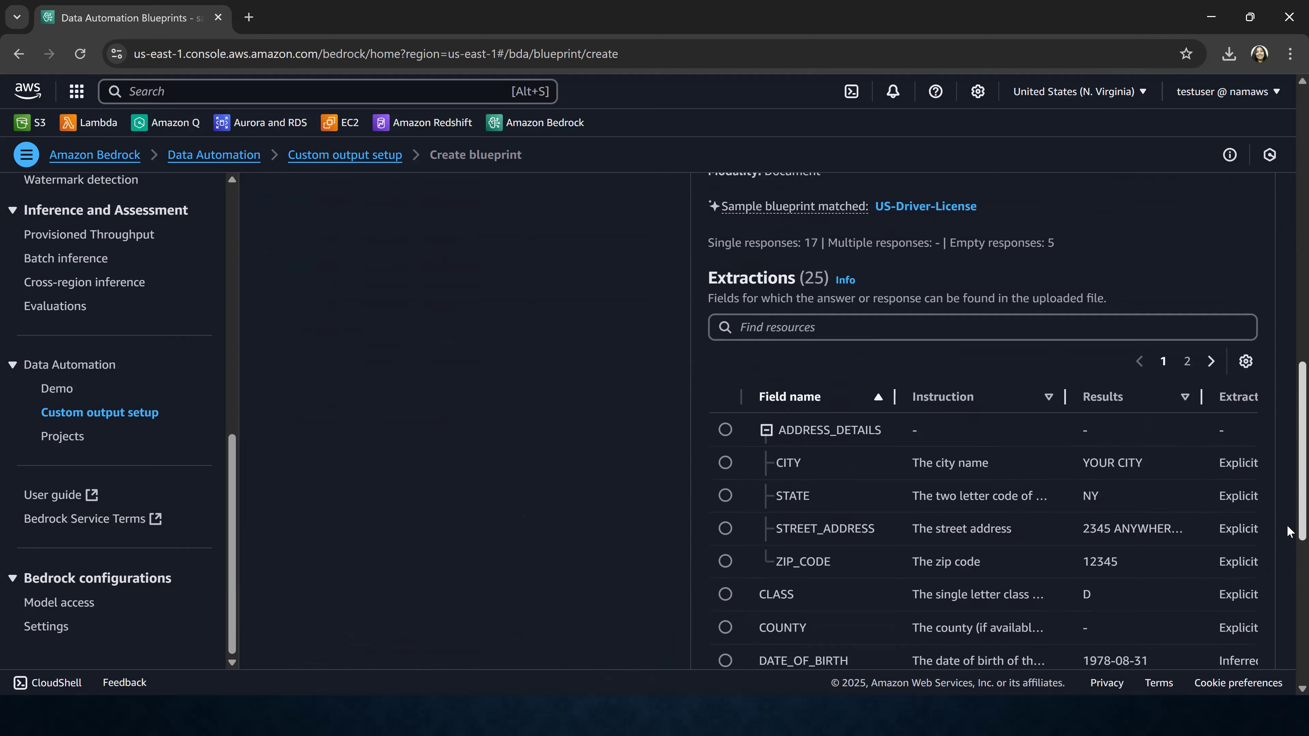
scroll(1288, 636, down, 4)
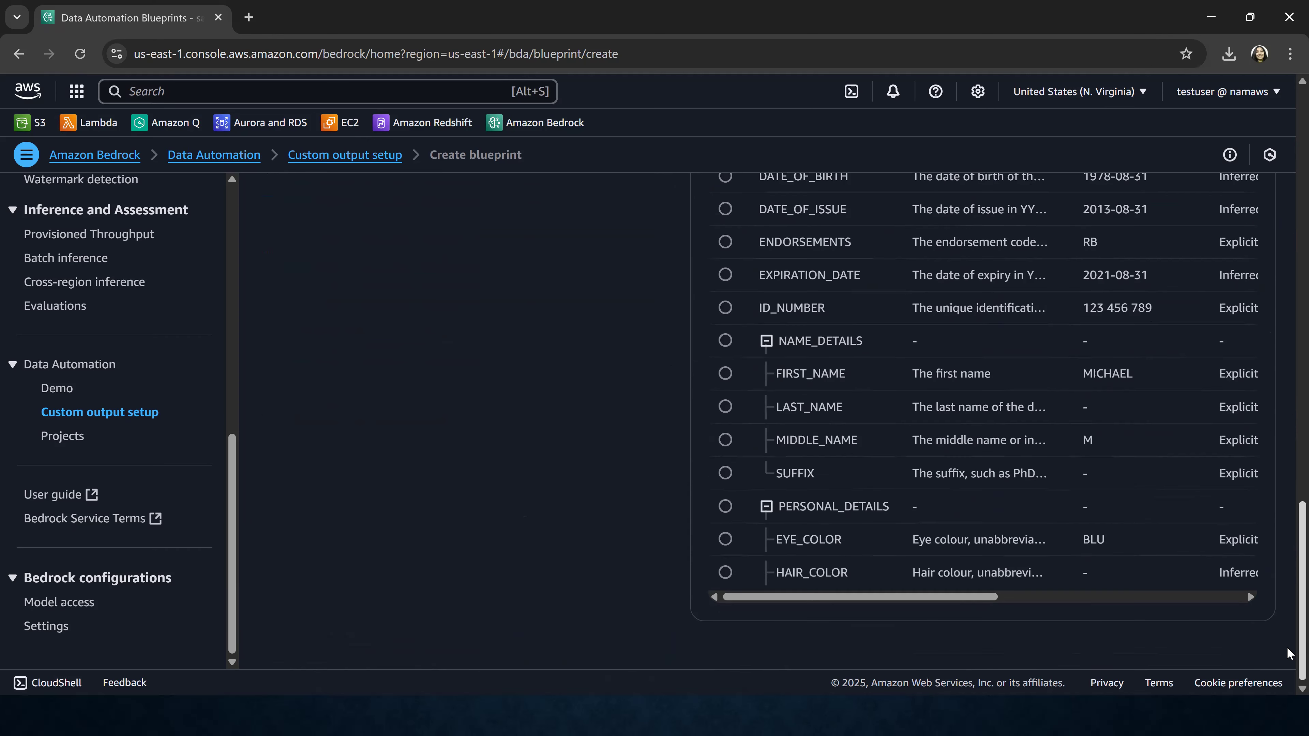
scroll(1286, 298, up, 15)
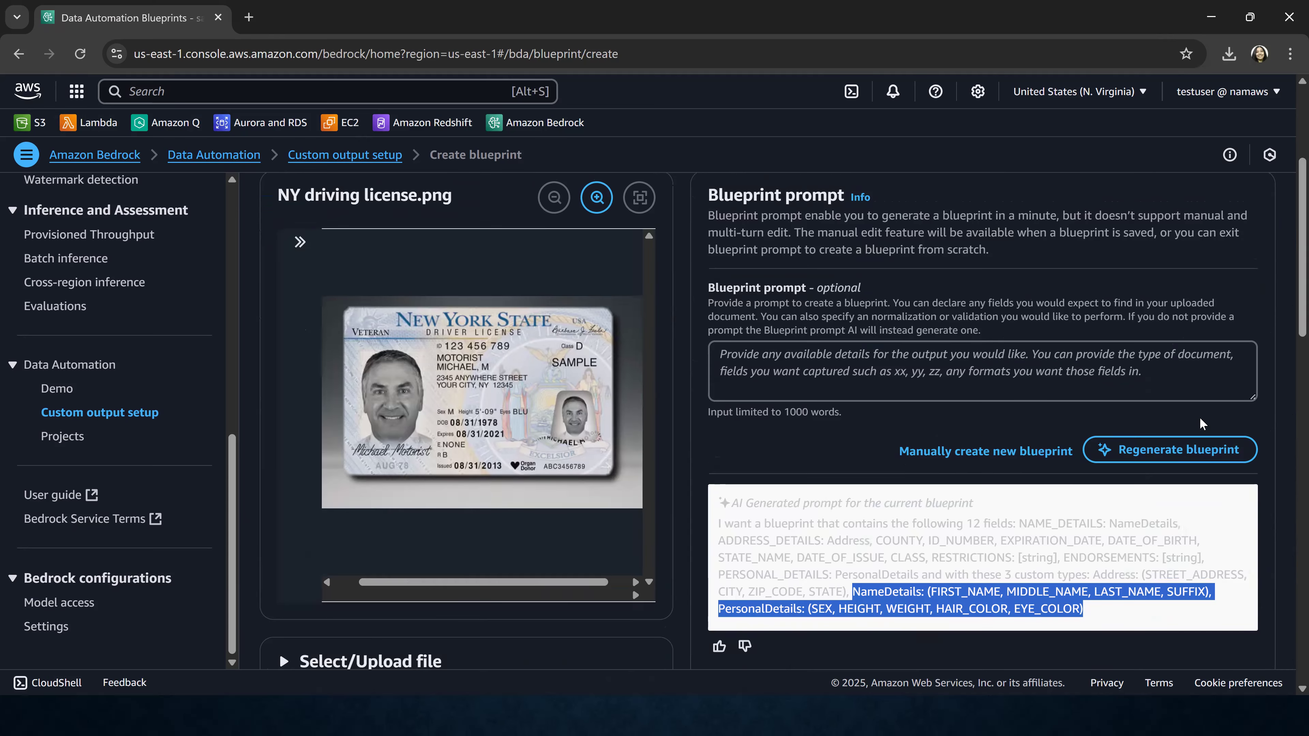
Duplicate the matched US-Driver-License sample blueprint under the name NamLicBluePrint.
click(1287, 423)
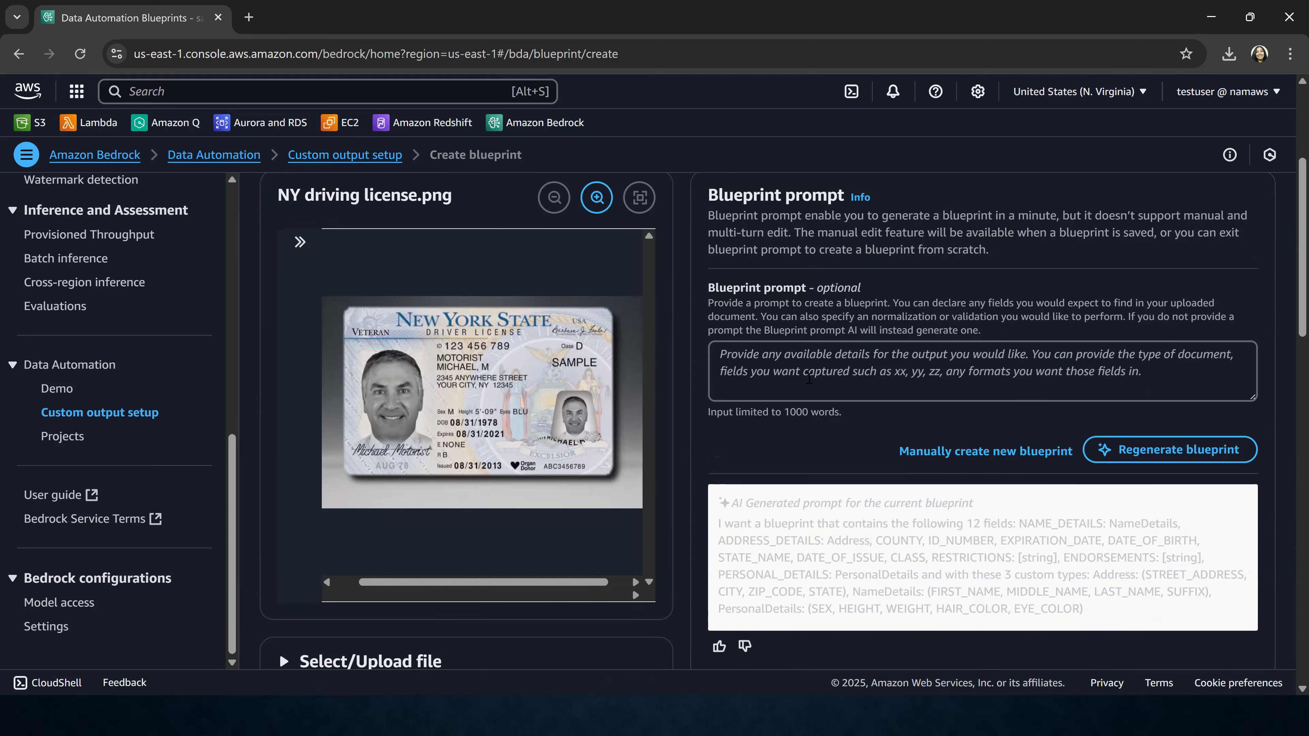
scroll(810, 379, down, 5)
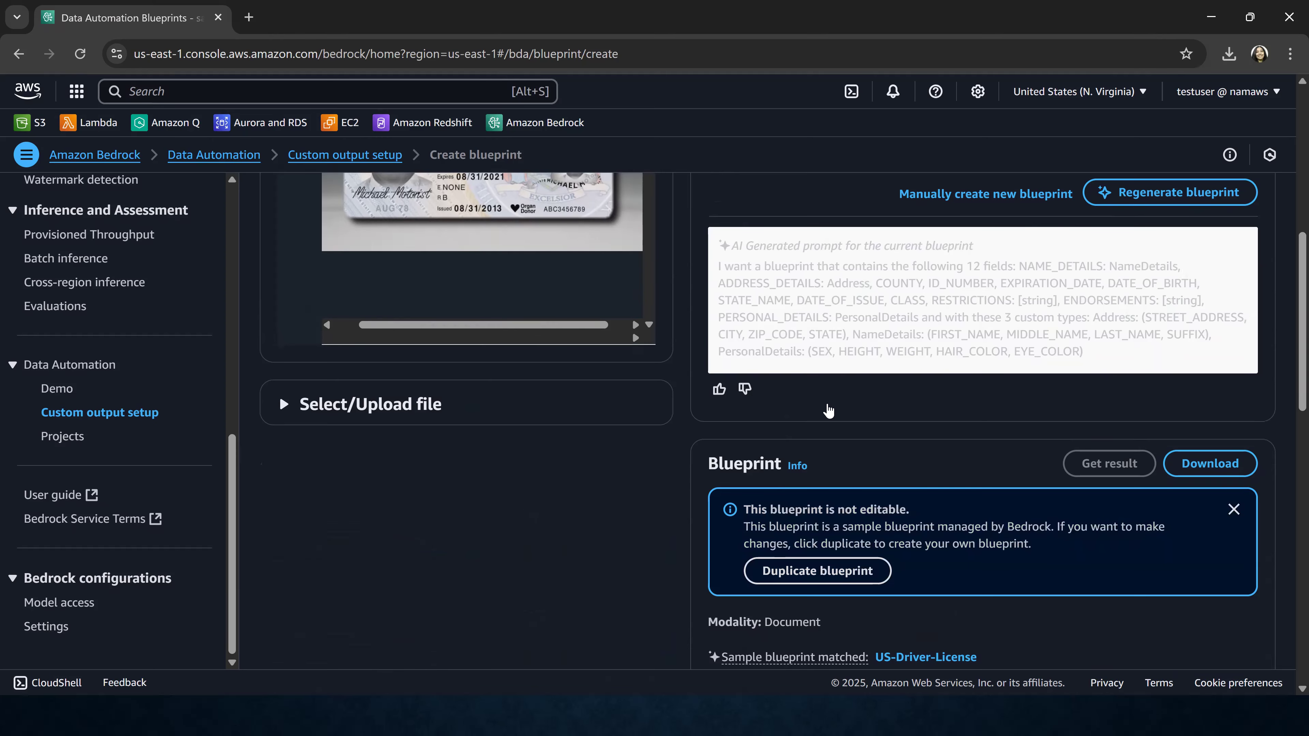
scroll(826, 408, down, 6)
scroll(1174, 269, up, 3)
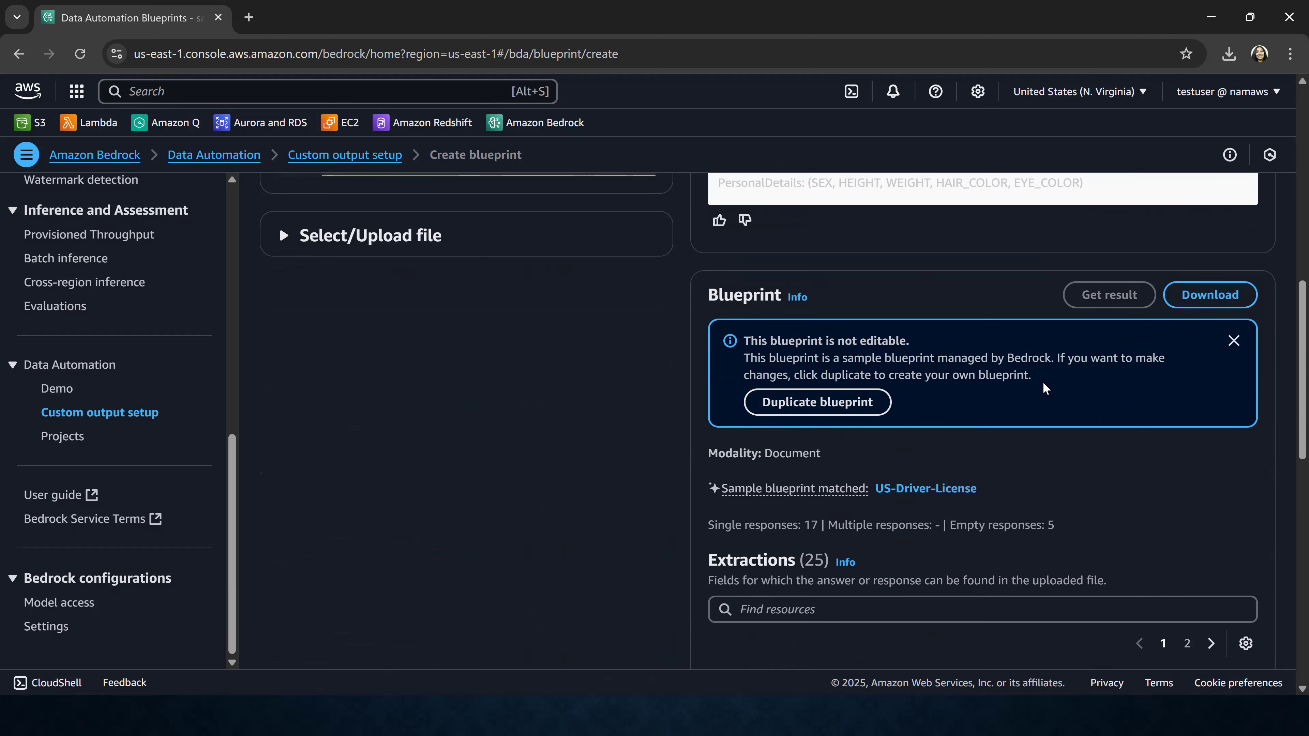
click(801, 408)
click(797, 410)
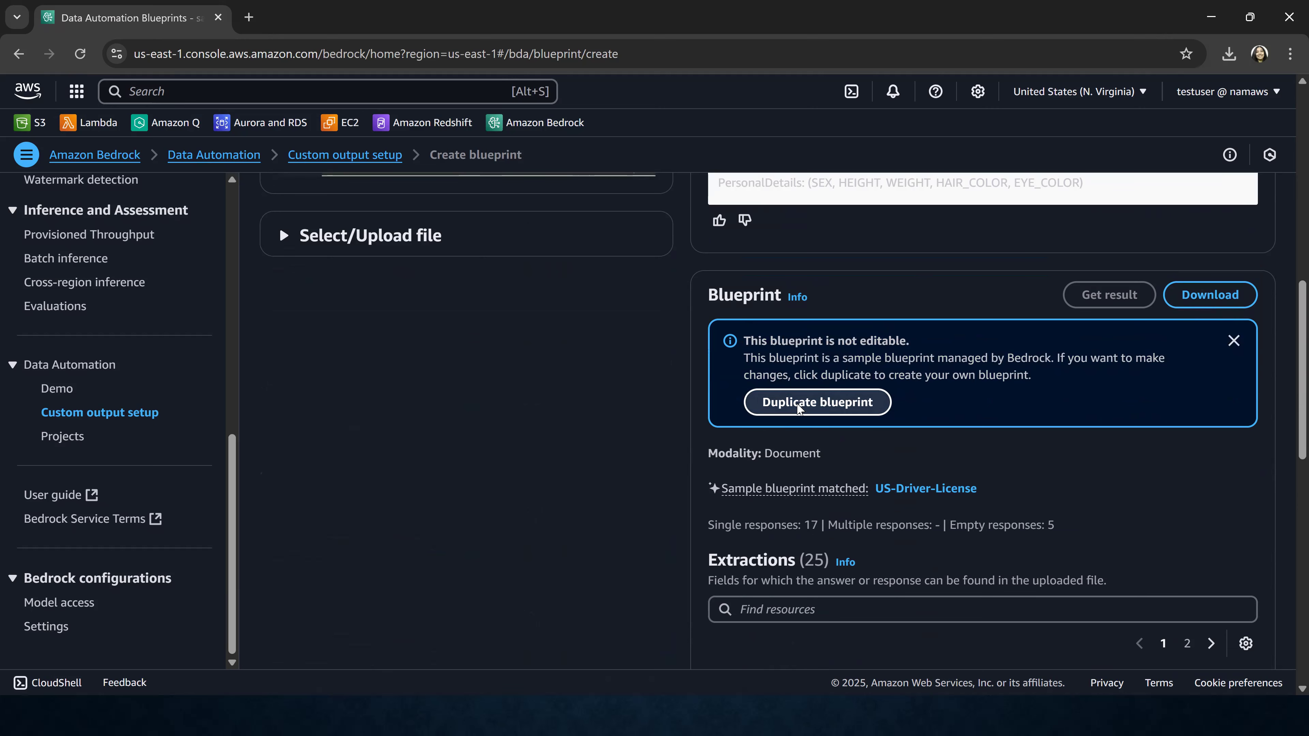
click(573, 383)
key(BackSpace)
key(BackSpace)
key(BackSpace)
key(BackSpace)
key(BackSpace)
key(BackSpace)
key(BackSpace)
key(BackSpace)
key(BackSpace)
key(BackSpace)
key(BackSpace)
key(BackSpace)
key(BackSpace)
key(BackSpace)
key(BackSpace)
key(BackSpace)
key(BackSpace)
key(BackSpace)
key(BackSpace)
key(BackSpace)
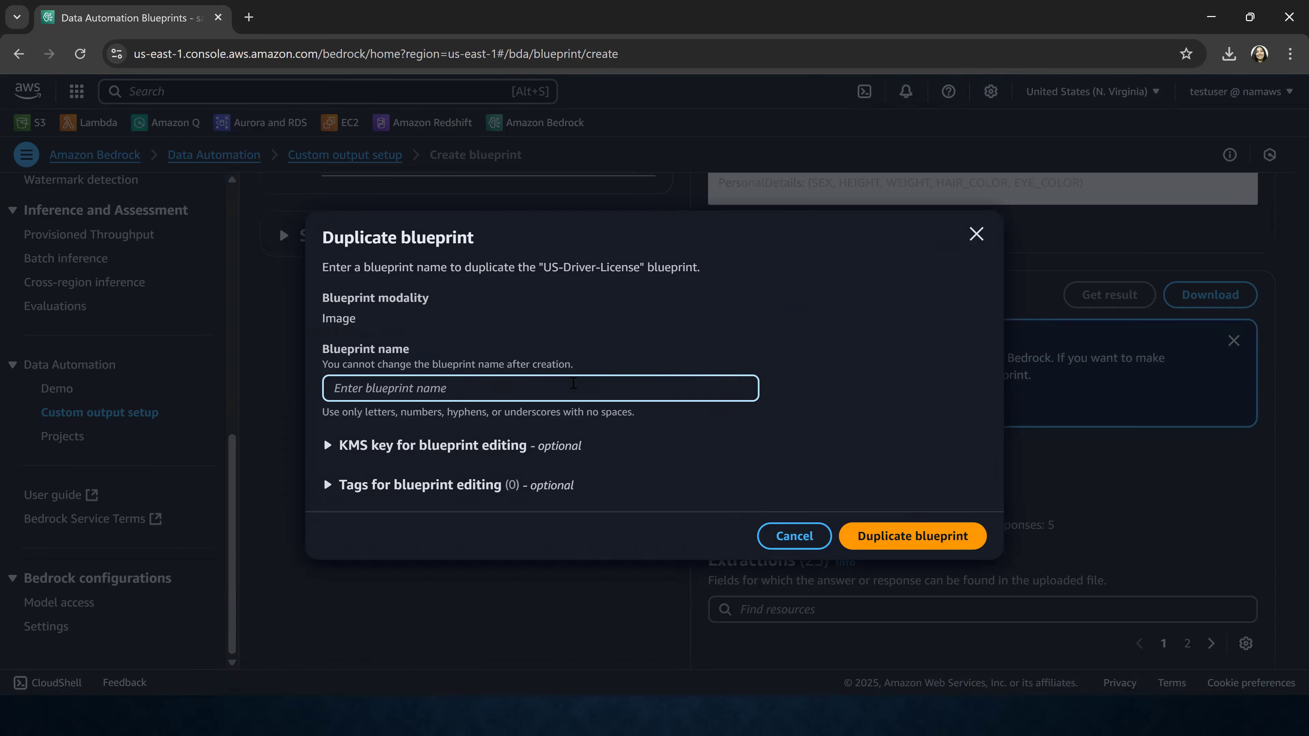
text(NamD)
key(BackSpace)
text(LicBluep)
key(BackSpace)
text(Print)
click(910, 544)
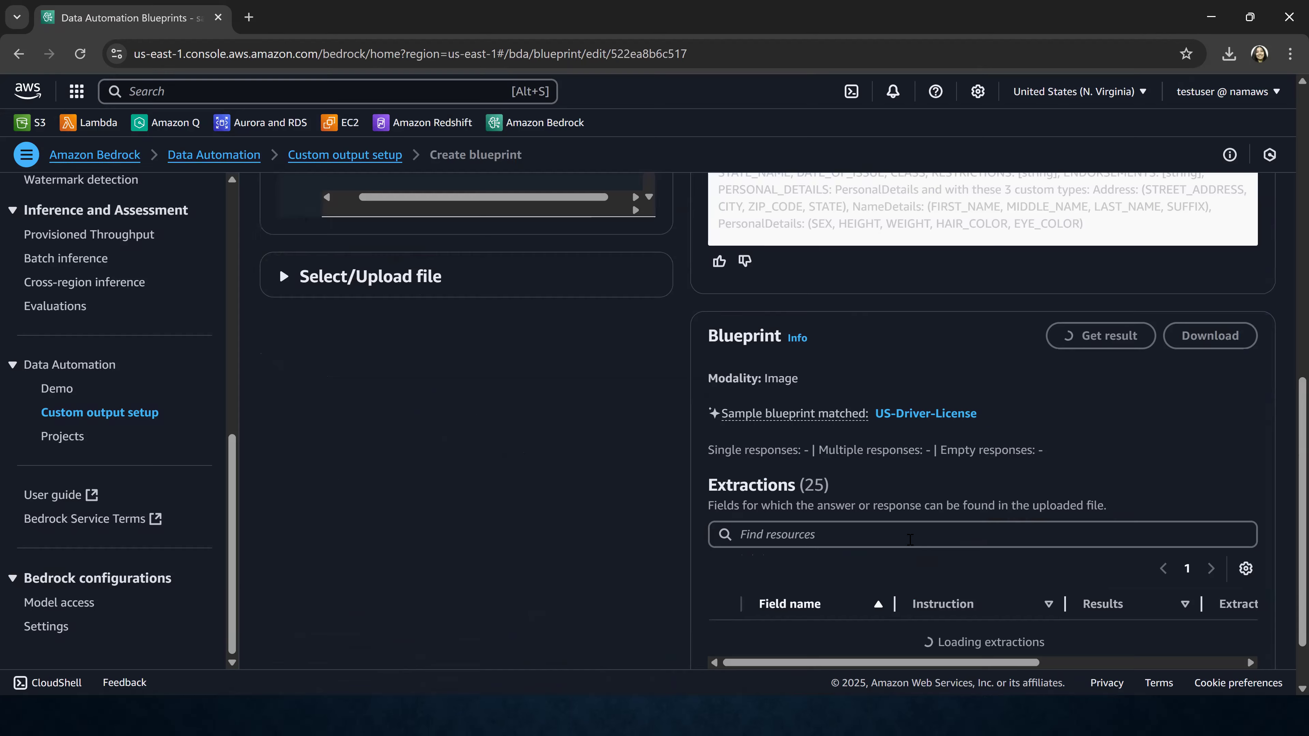
Examine the blueprint details and extraction fields of the duplicated NamLicBluePrint.
scroll(1254, 488, down, 8)
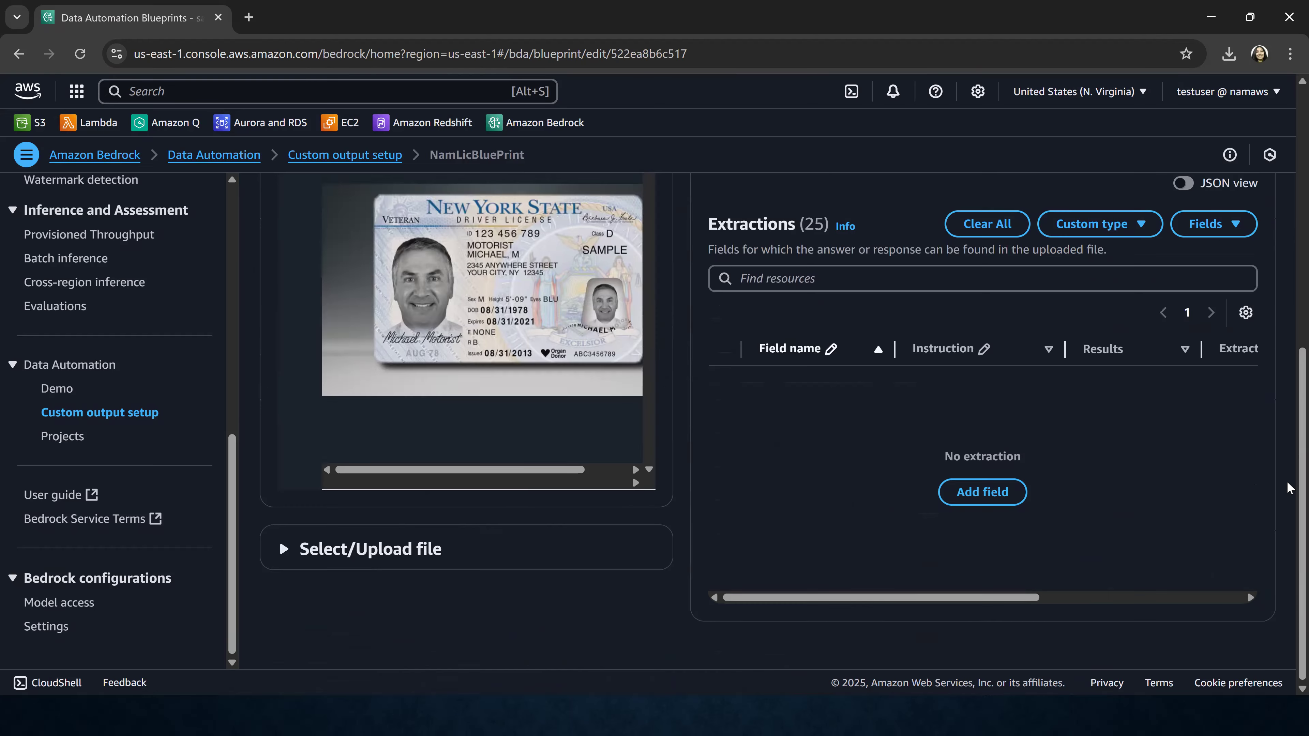
scroll(1283, 292, down, 10)
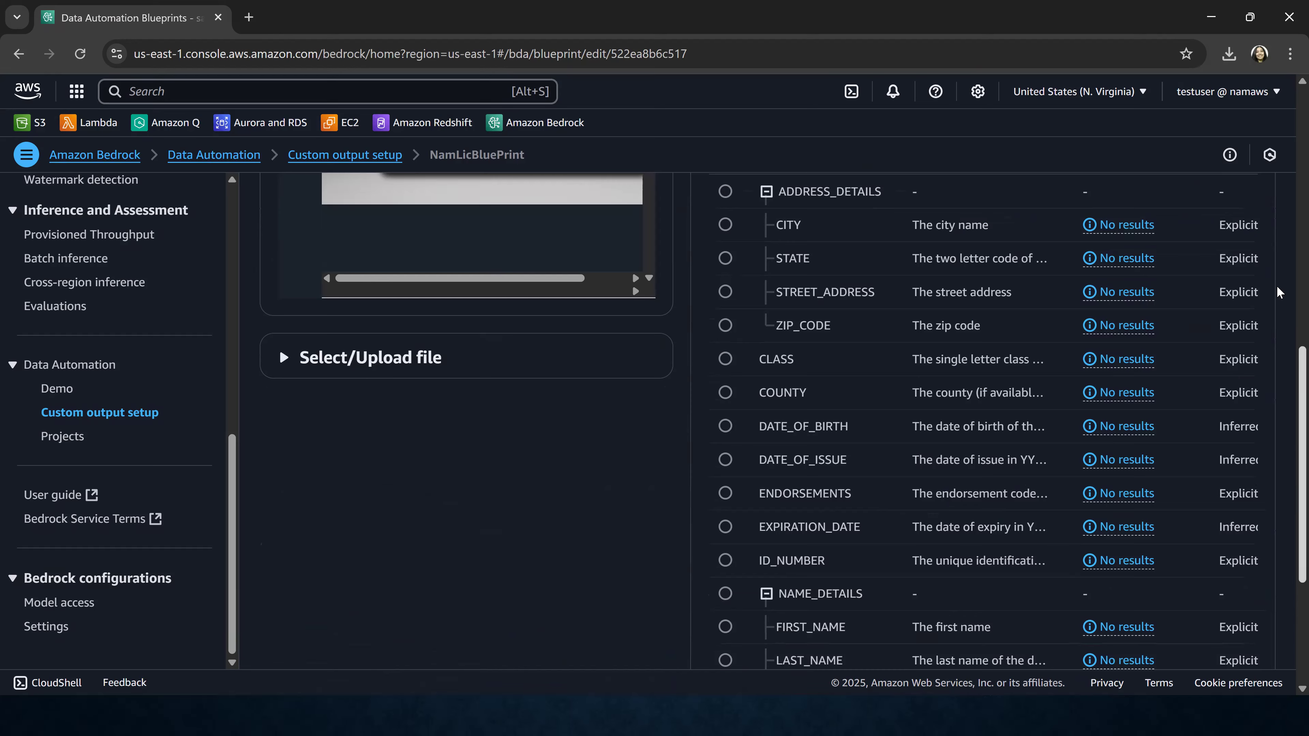
scroll(1288, 199, up, 10)
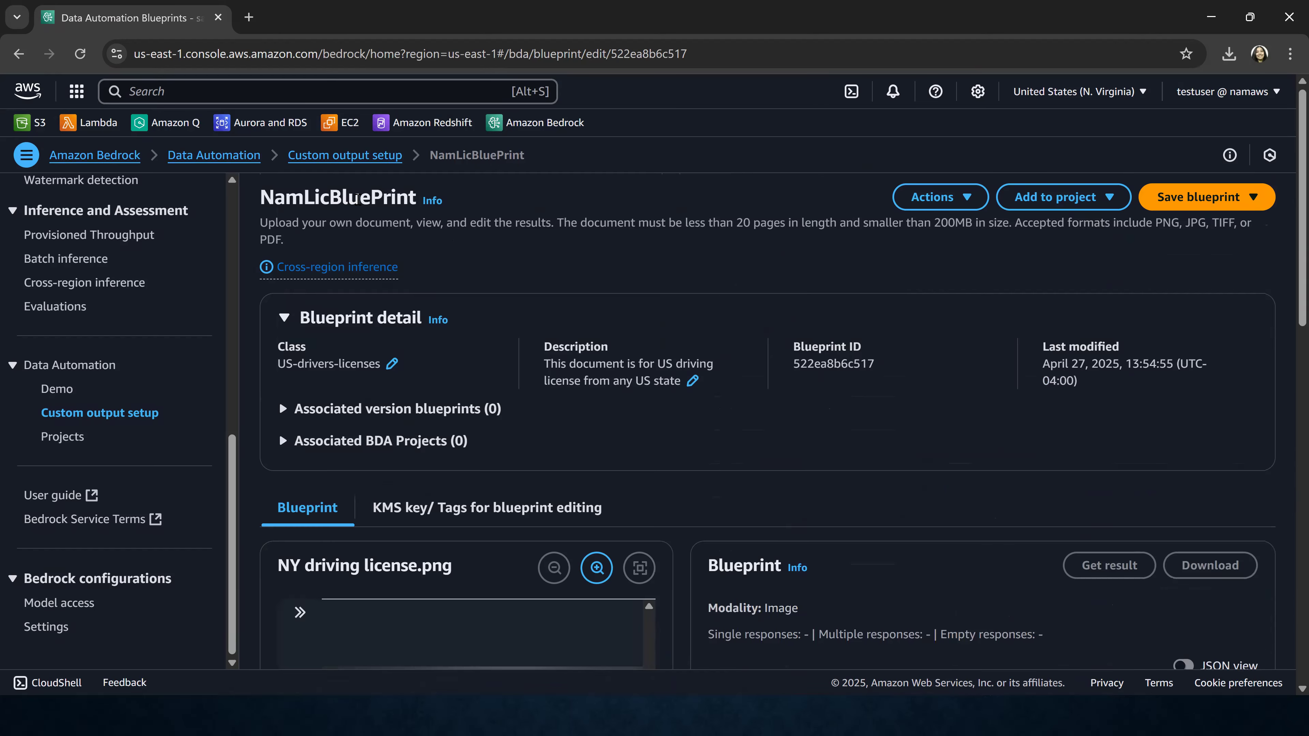
double_click(357, 199)
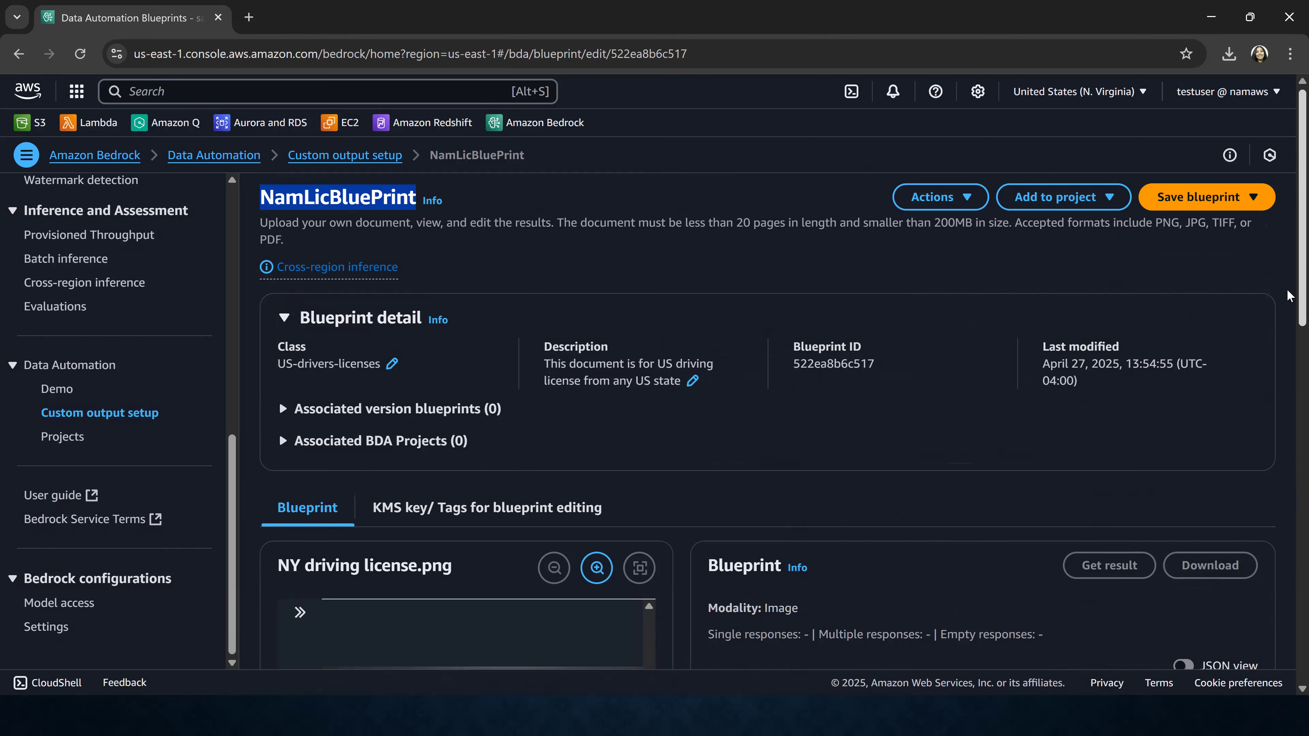
scroll(1288, 295, down, 2)
scroll(1288, 295, down, 1)
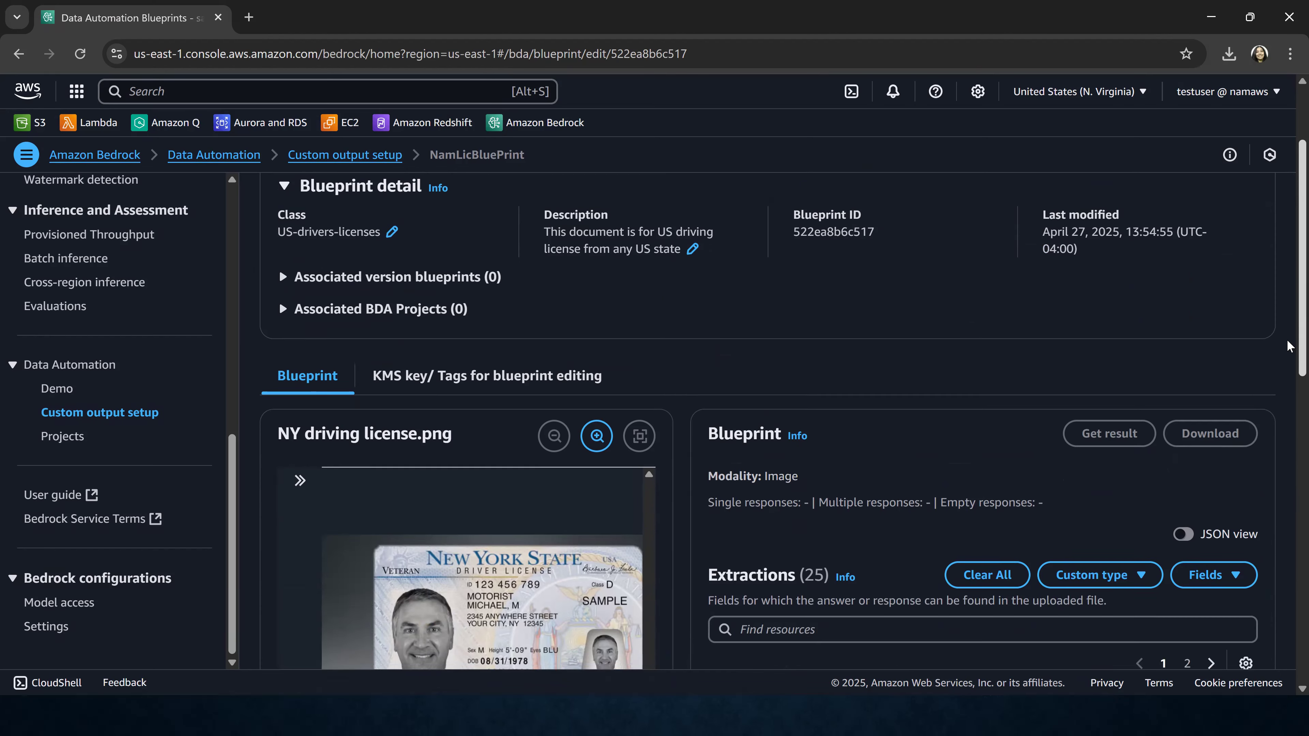
scroll(1287, 309, down, 2)
scroll(1286, 339, down, 1)
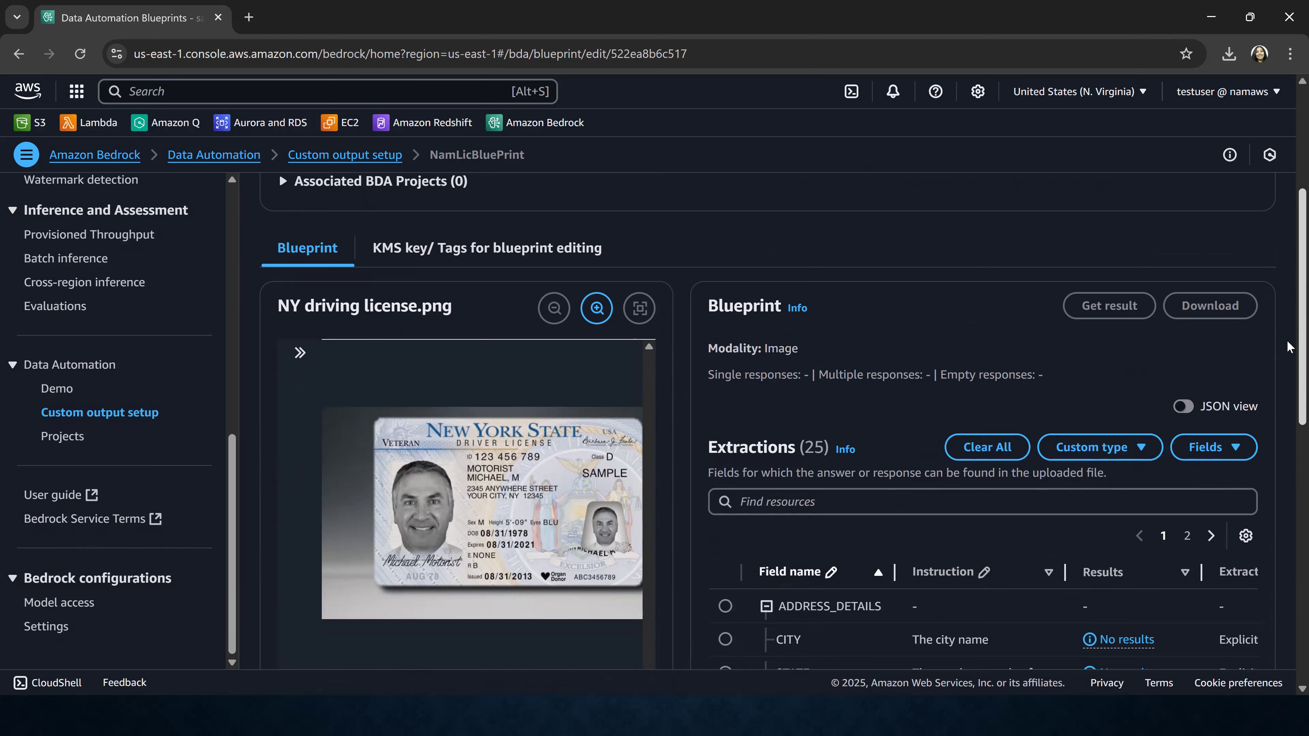
scroll(1286, 381, down, 2)
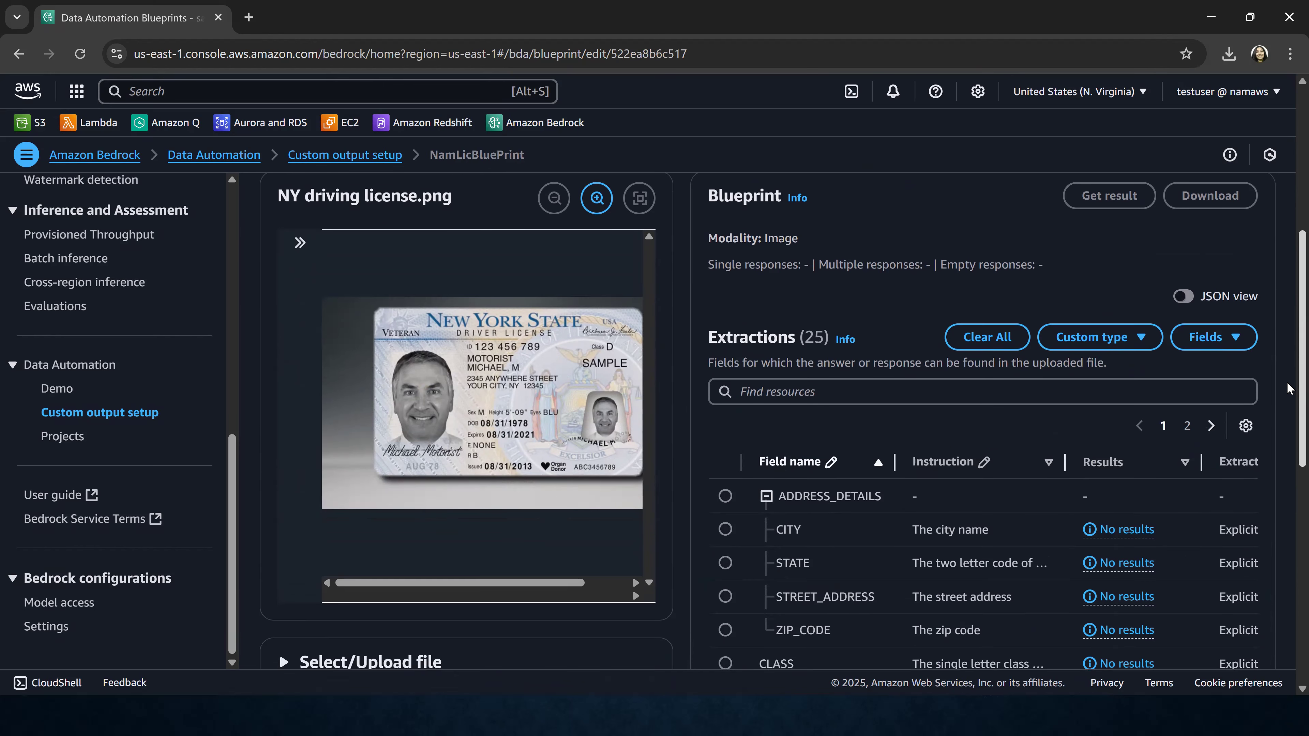
scroll(1286, 386, down, 1)
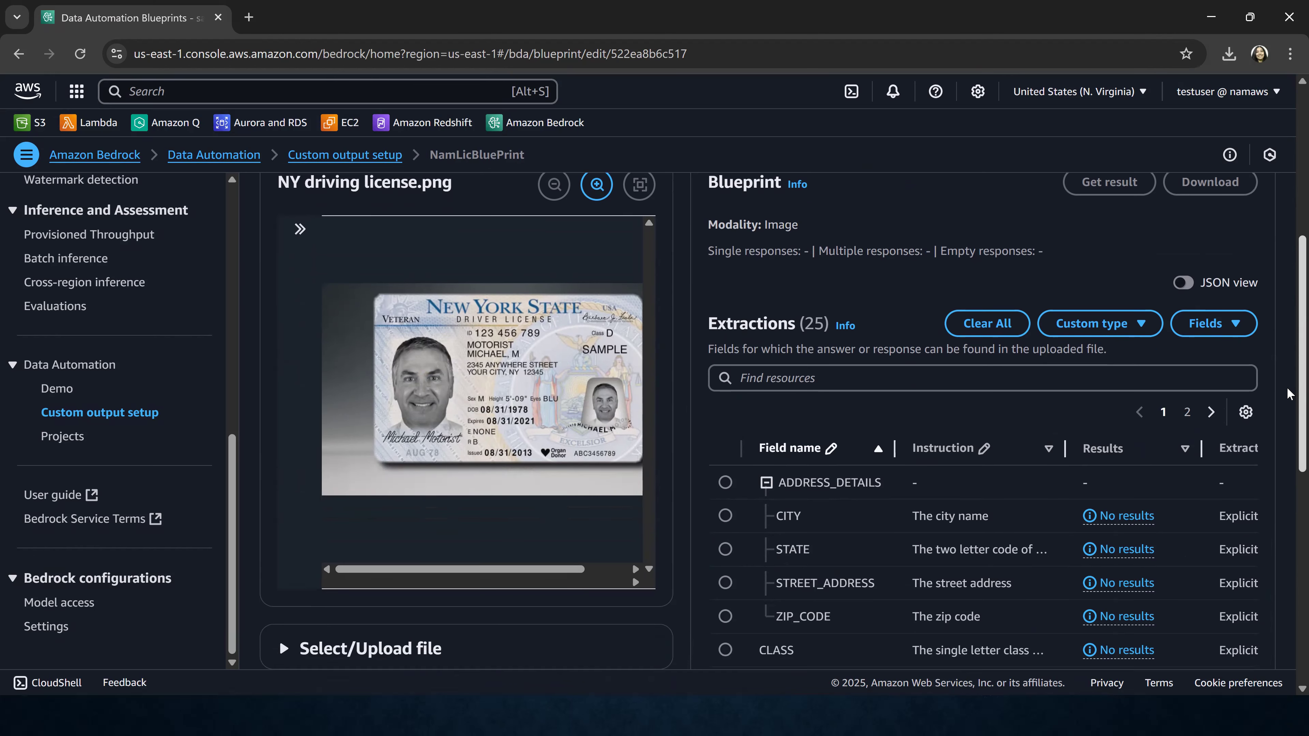
Select the ADDRESS_DETAILS extraction and view the options available for fields and custom types.
click(728, 464)
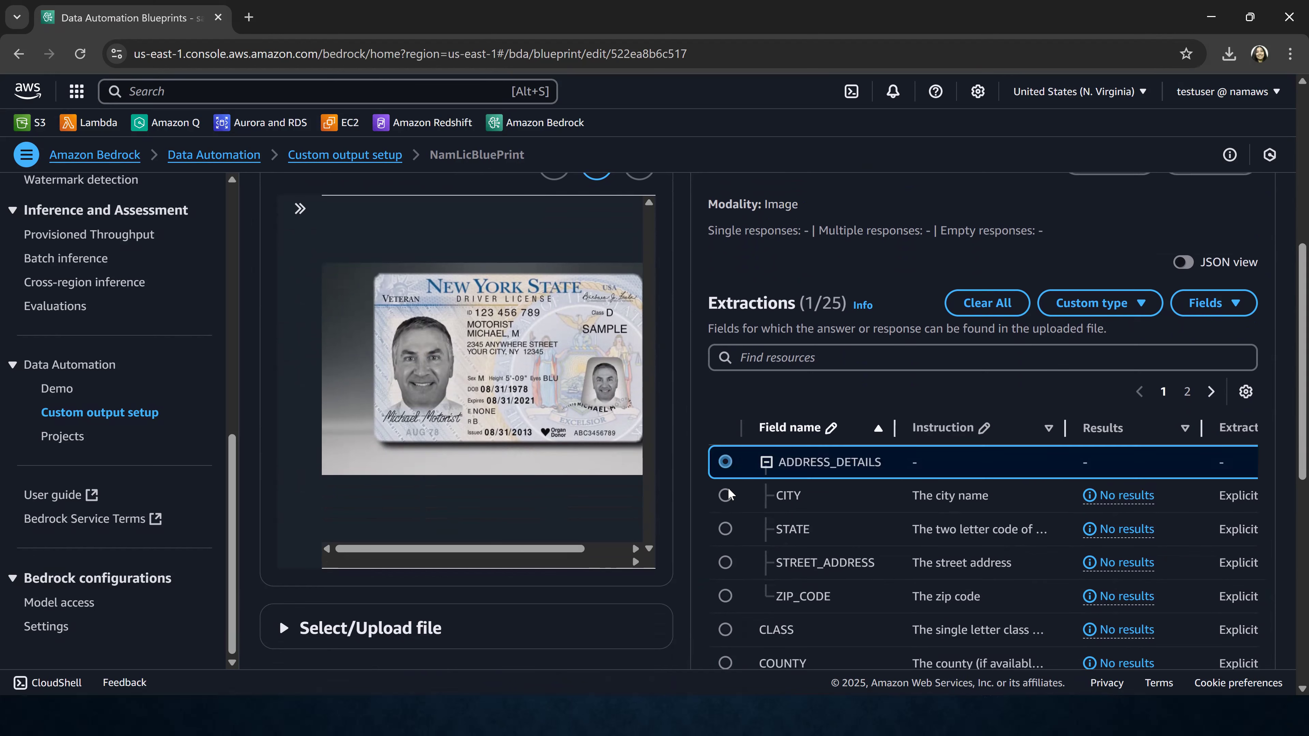
click(1239, 310)
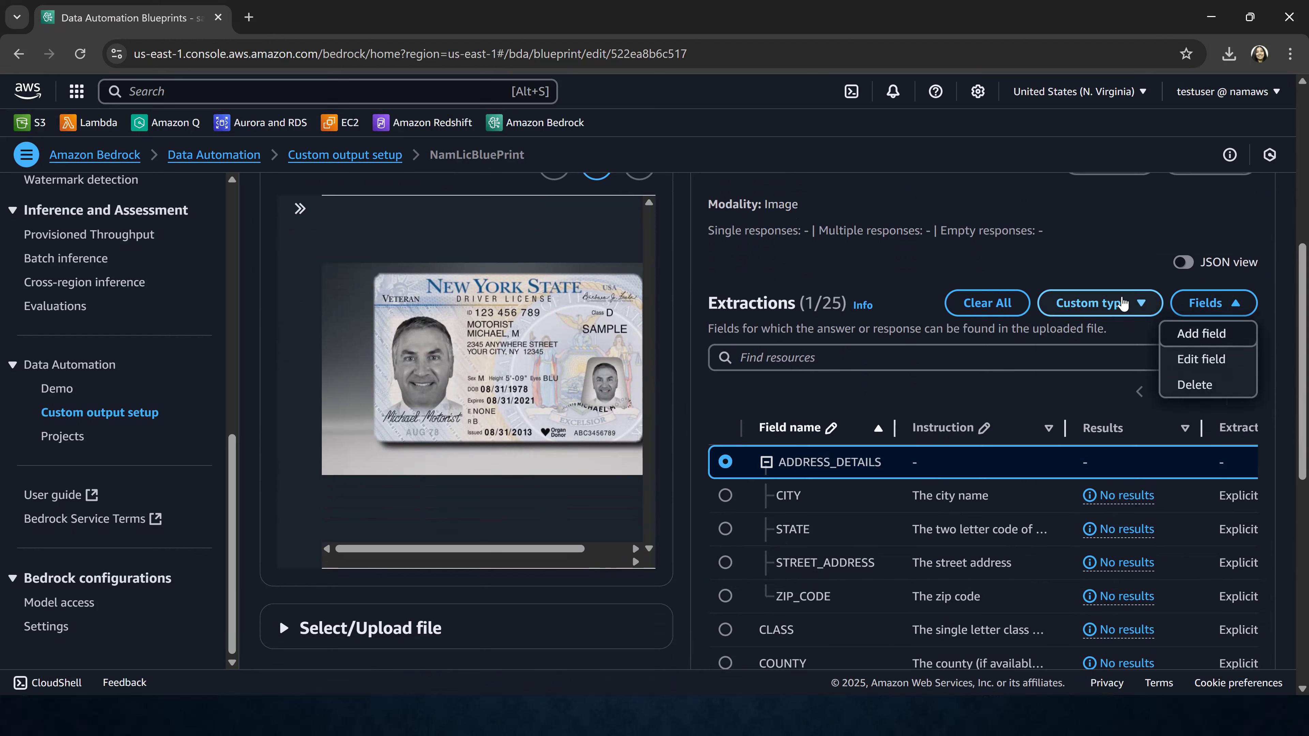
click(1142, 306)
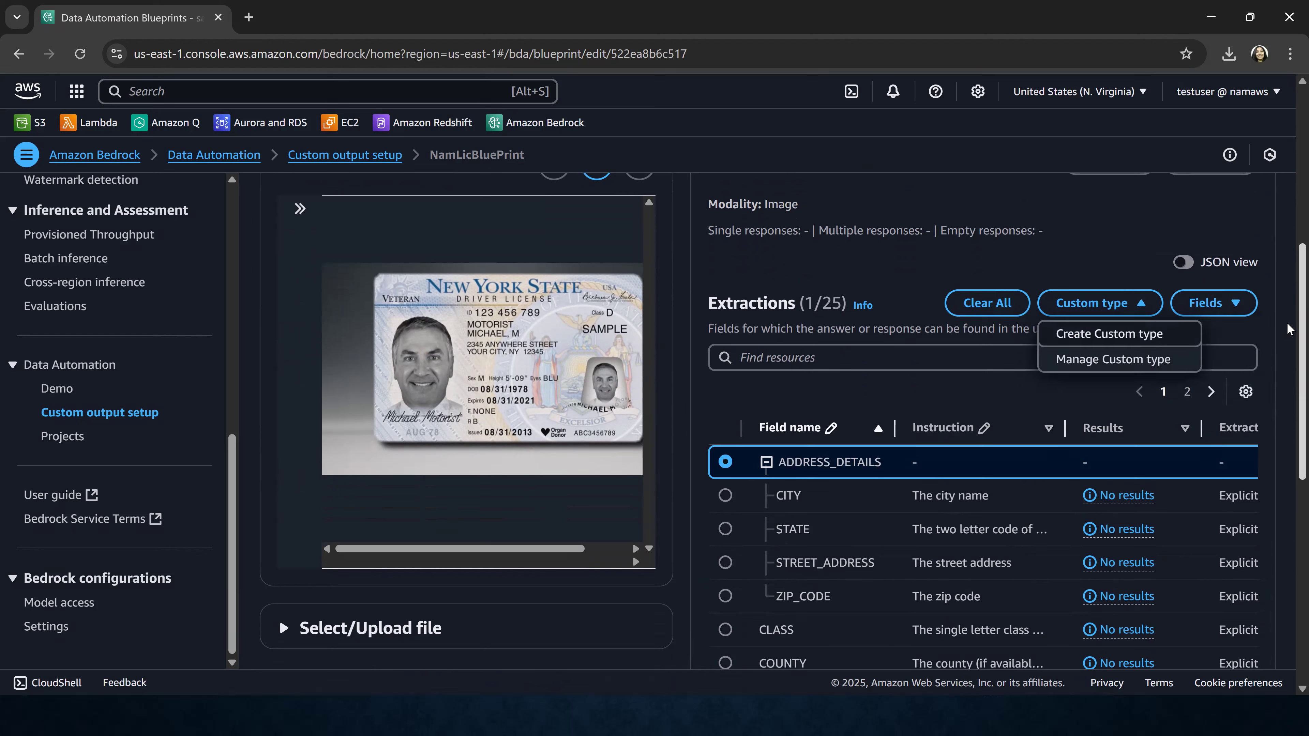
Switch the extractions to JSON view and look through the driving license schema.
click(1189, 264)
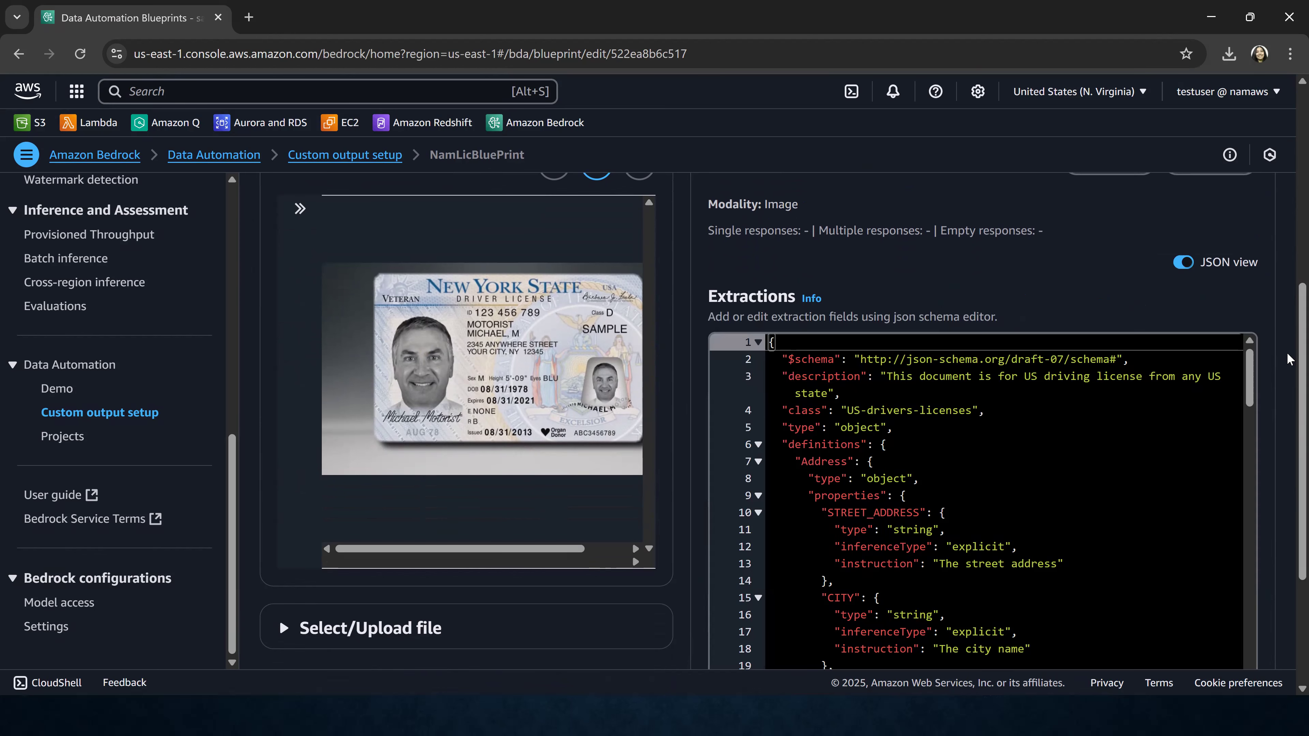
scroll(1286, 360, down, 3)
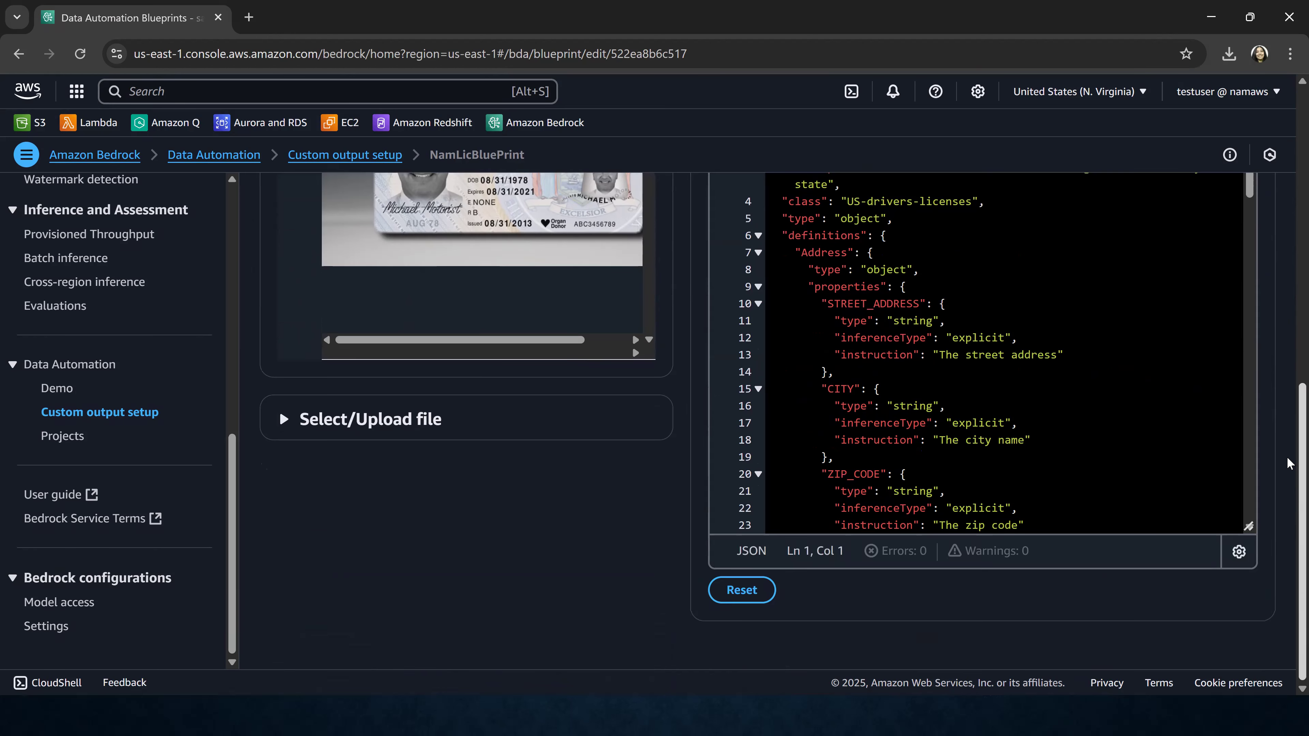
scroll(1287, 352, up, 10)
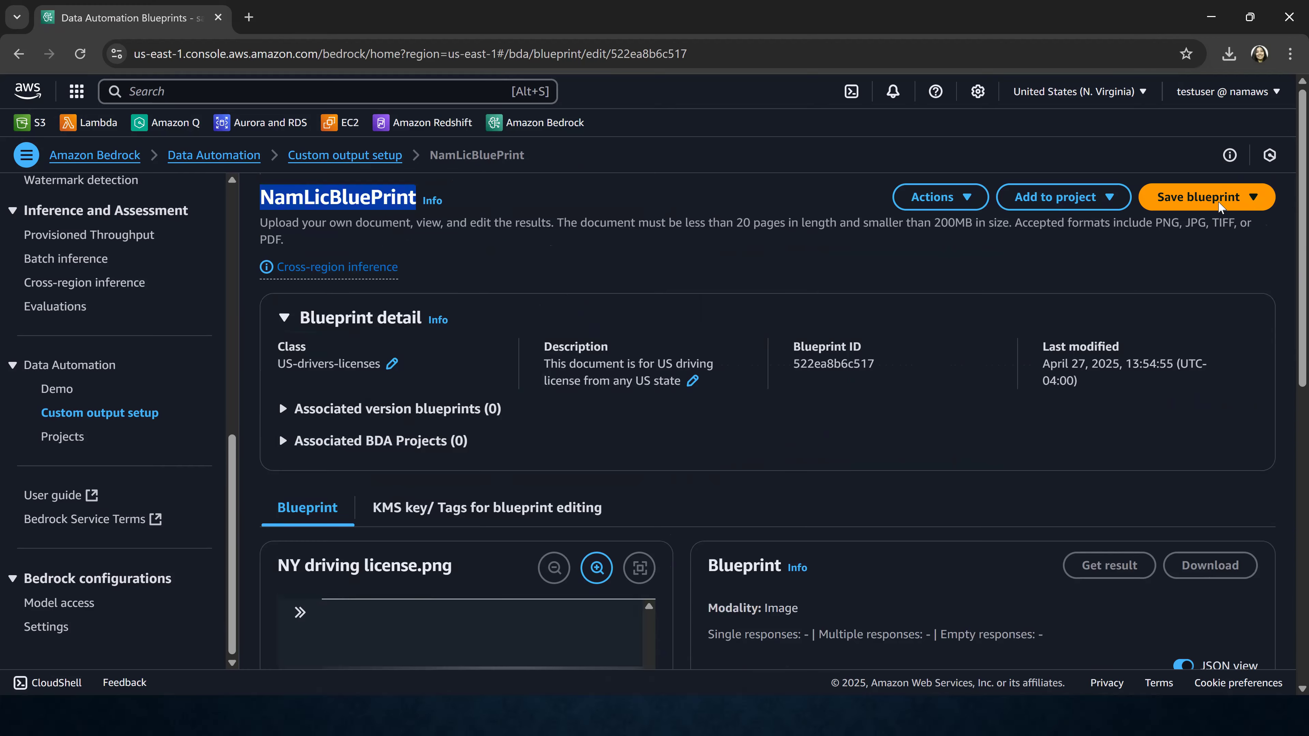
View the blueprint's available actions, its add-to-project choices and its save options without applying any.
click(957, 203)
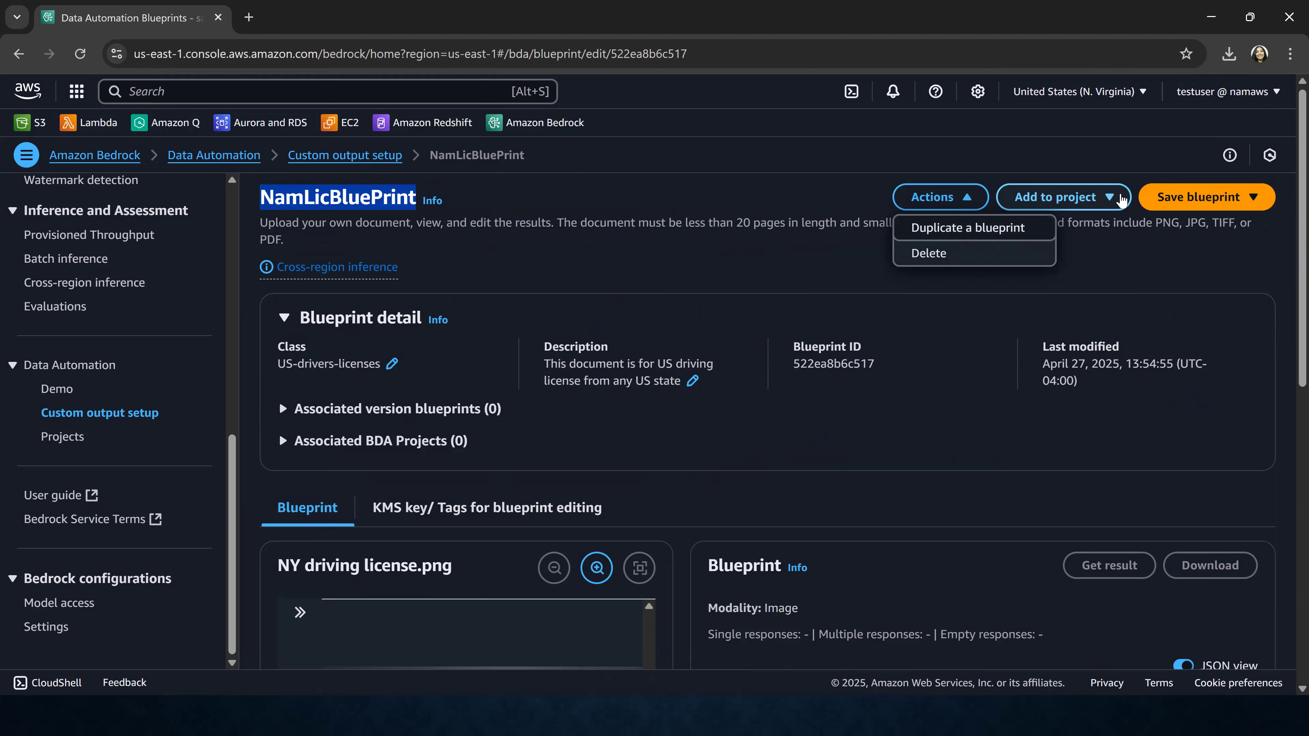
click(1113, 204)
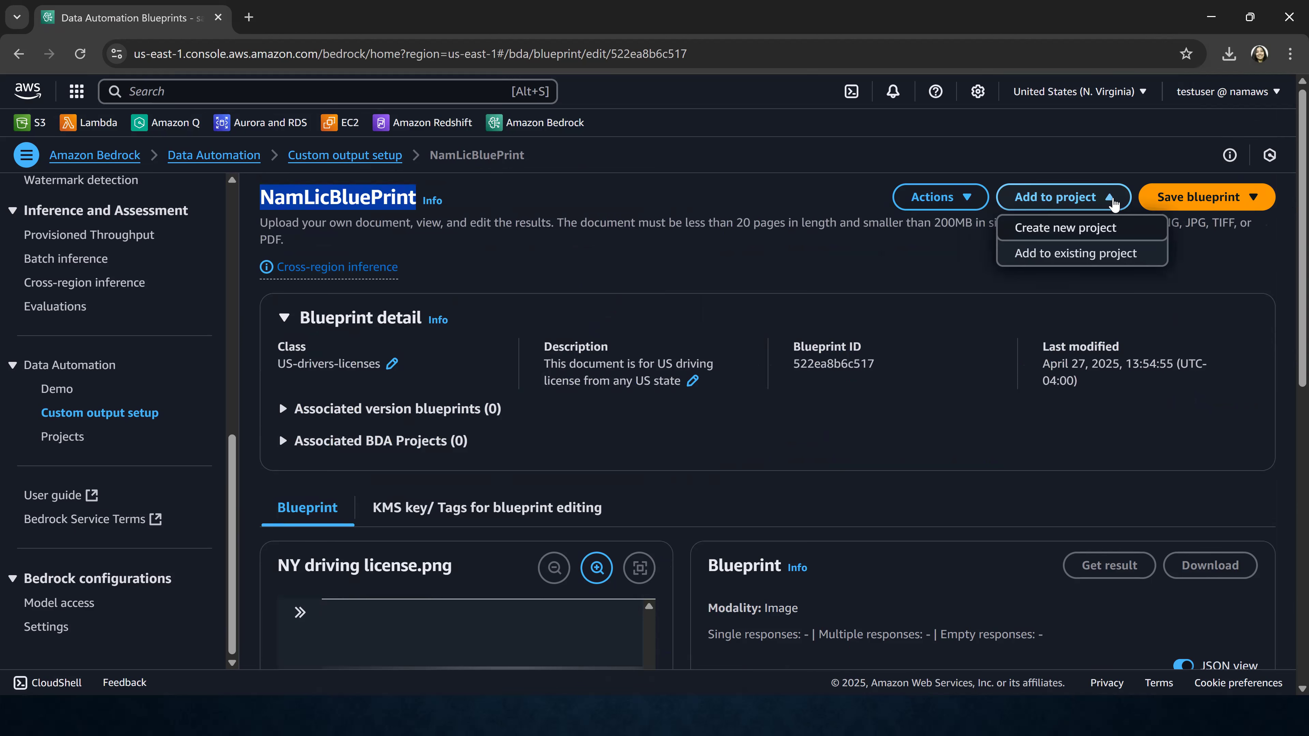
click(1257, 200)
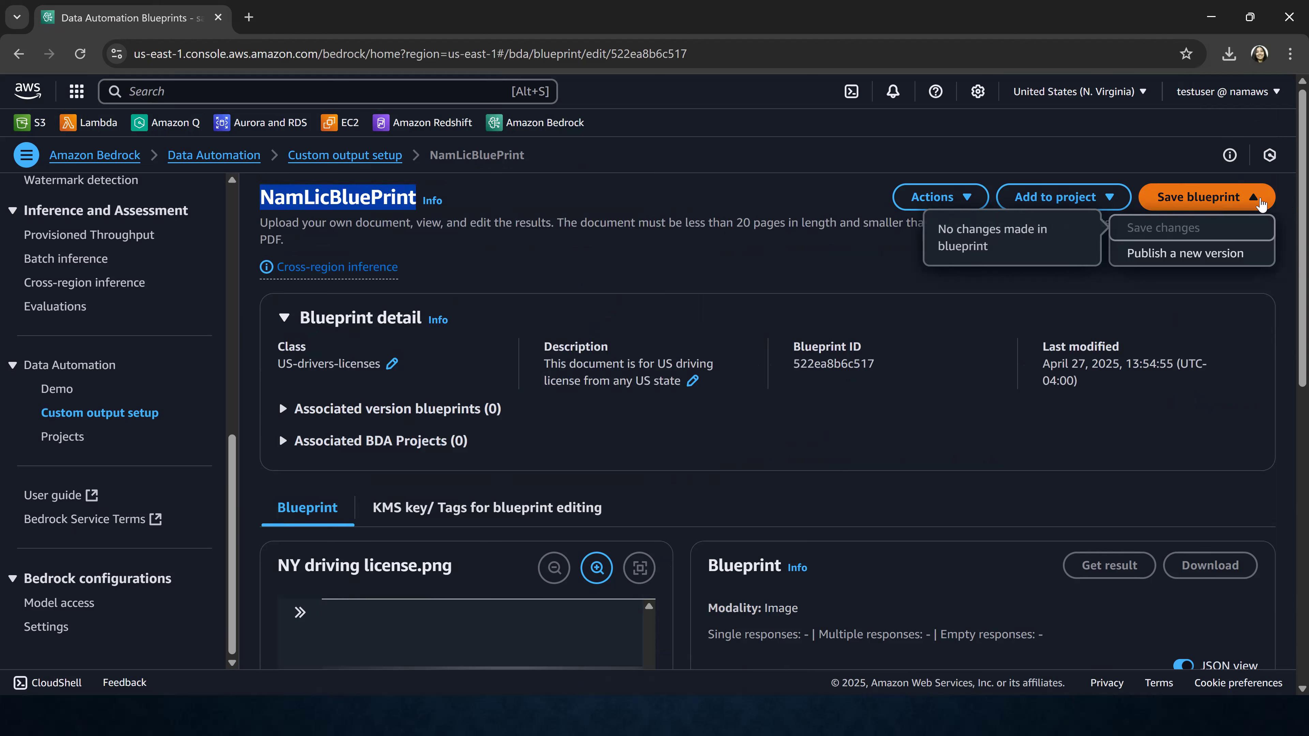
click(710, 269)
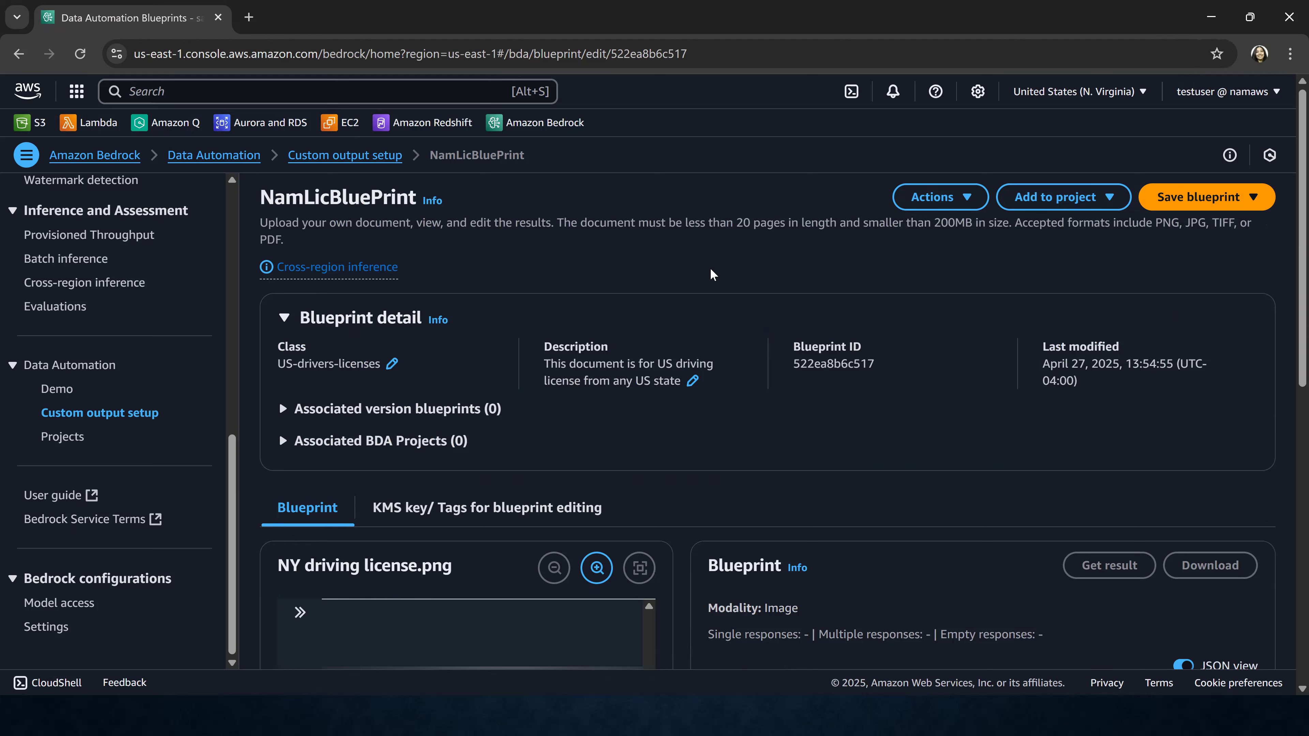
Return to the custom output setup and show the list of custom blueprints.
click(318, 164)
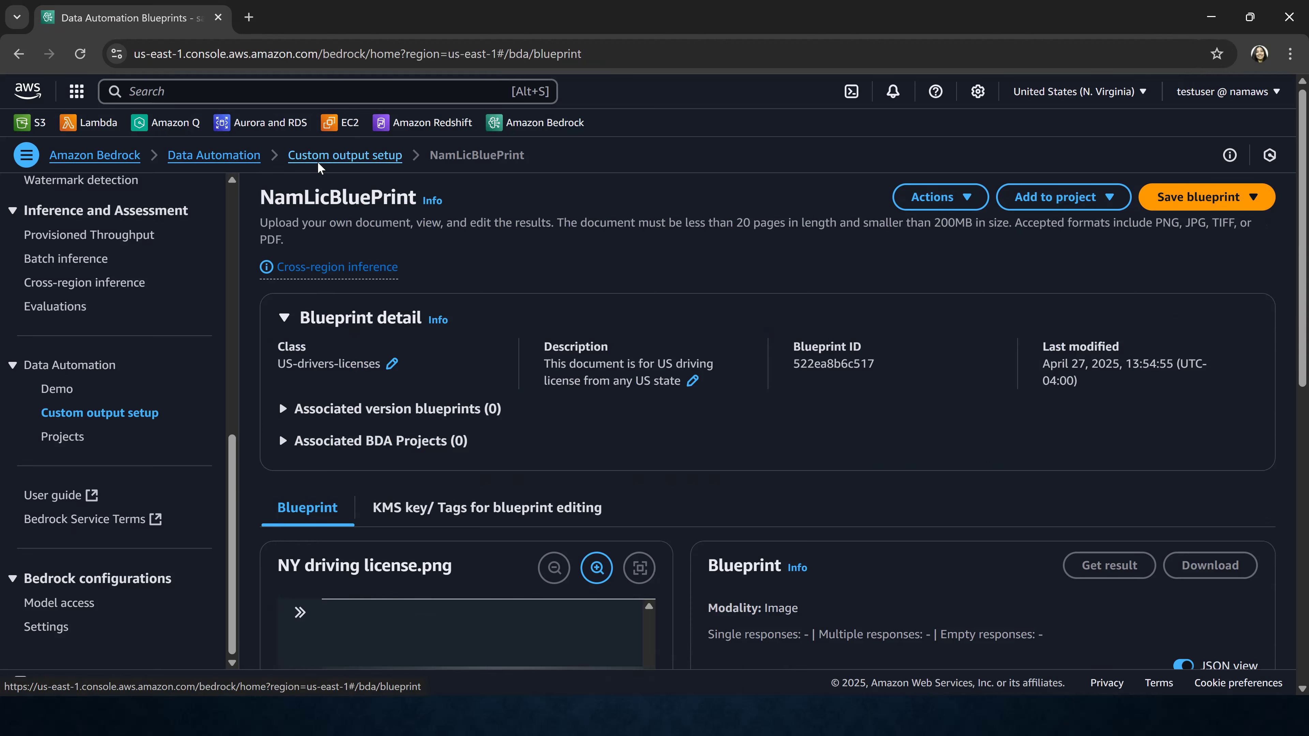
scroll(464, 418, down, 4)
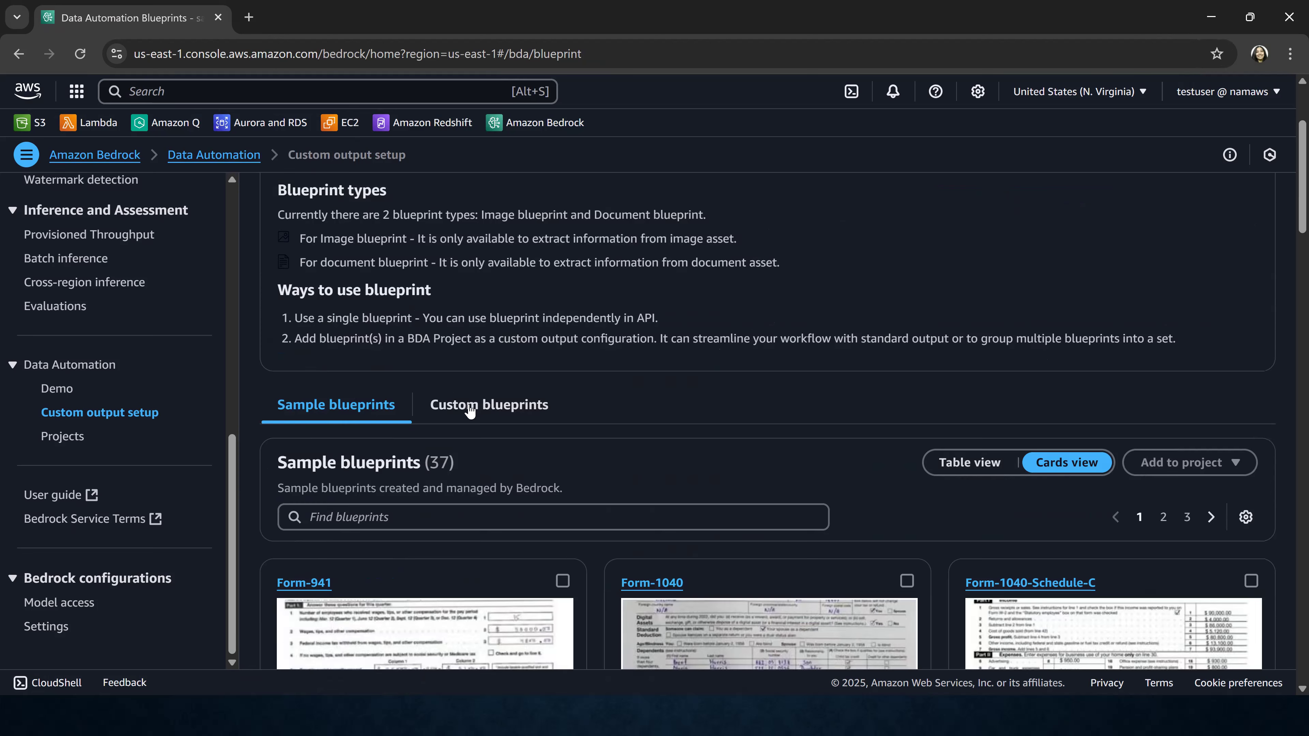
click(470, 411)
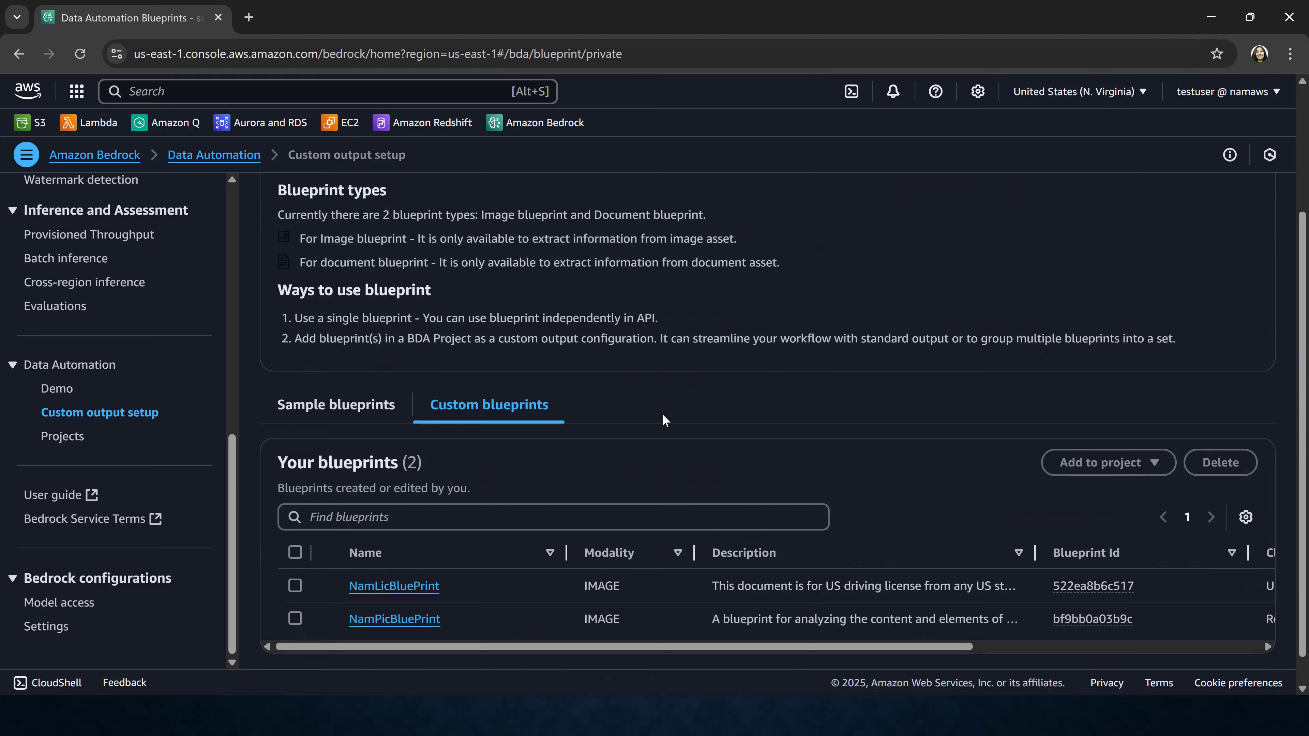